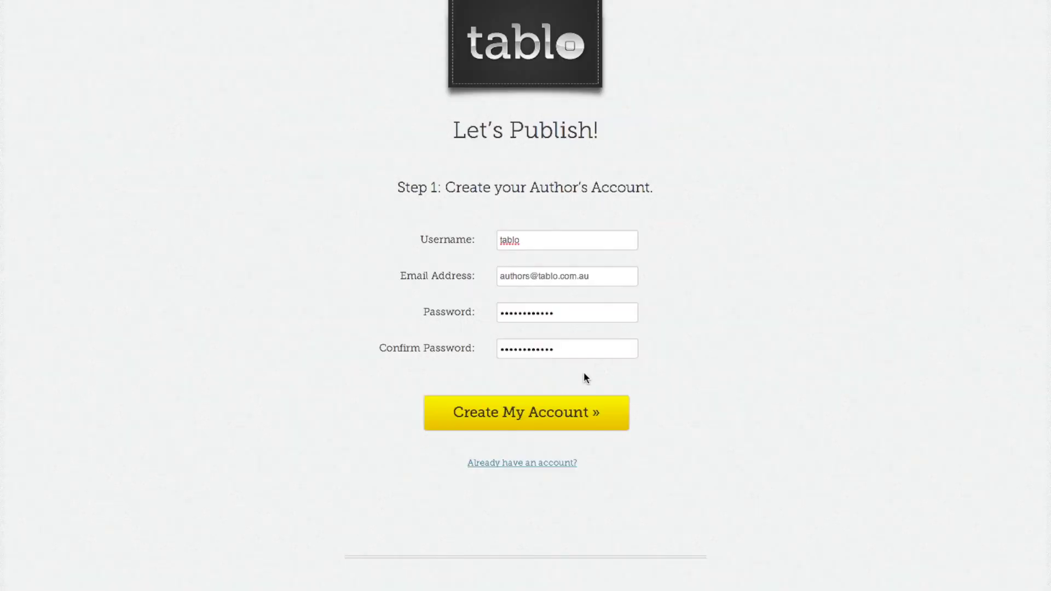
- Create the Tablo author account and scroll down the Submit your Textbook form
click(544, 415)
scroll(822, 281, down, 3)
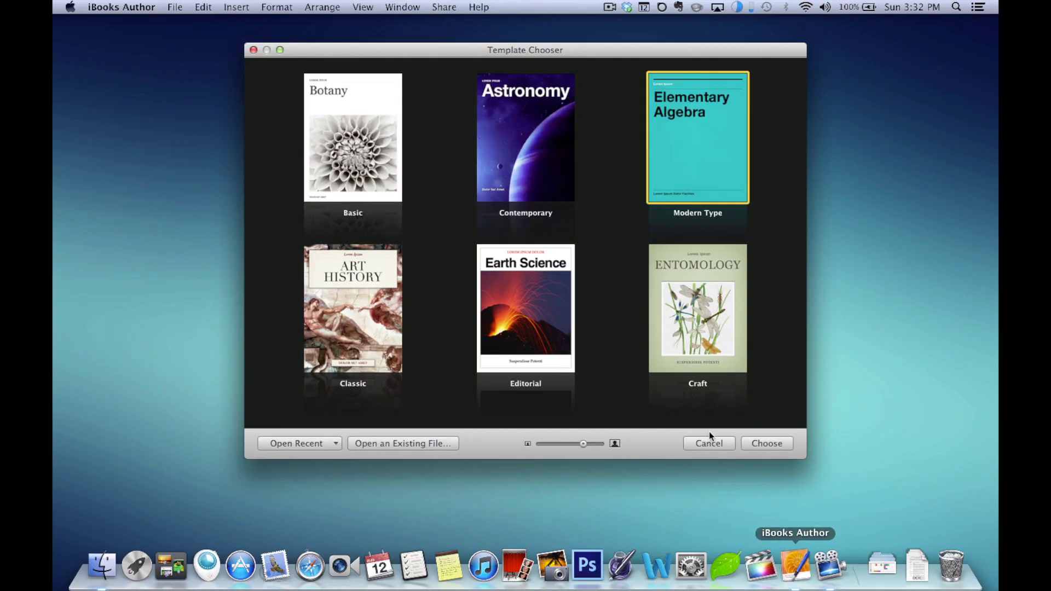
- Start a new book from the Modern Type template
double_click(679, 165)
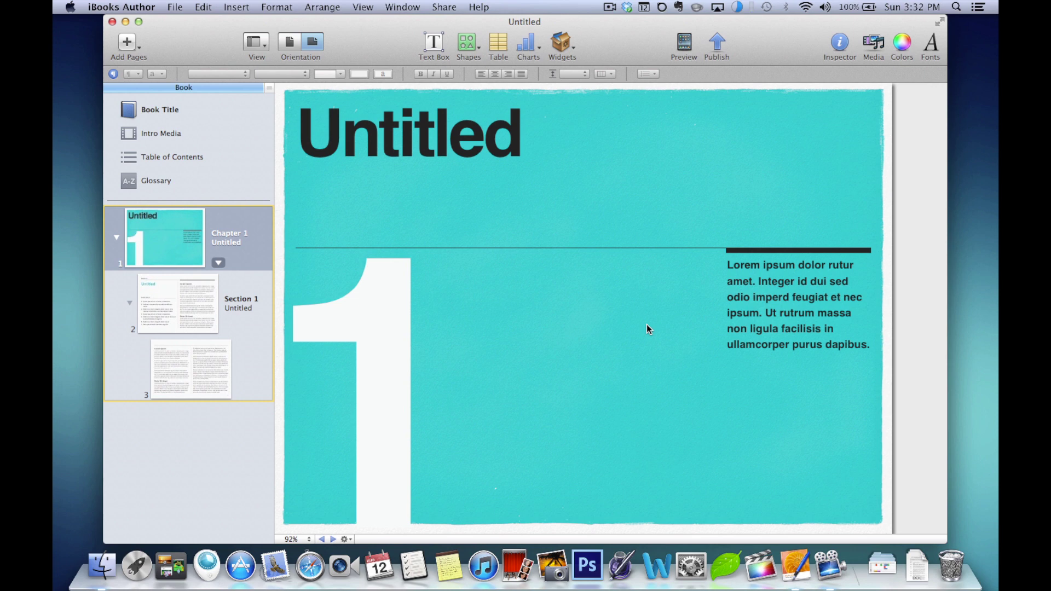
- Retitle the cover 'Learning Photography' and shrink the title font slightly
click(527, 199)
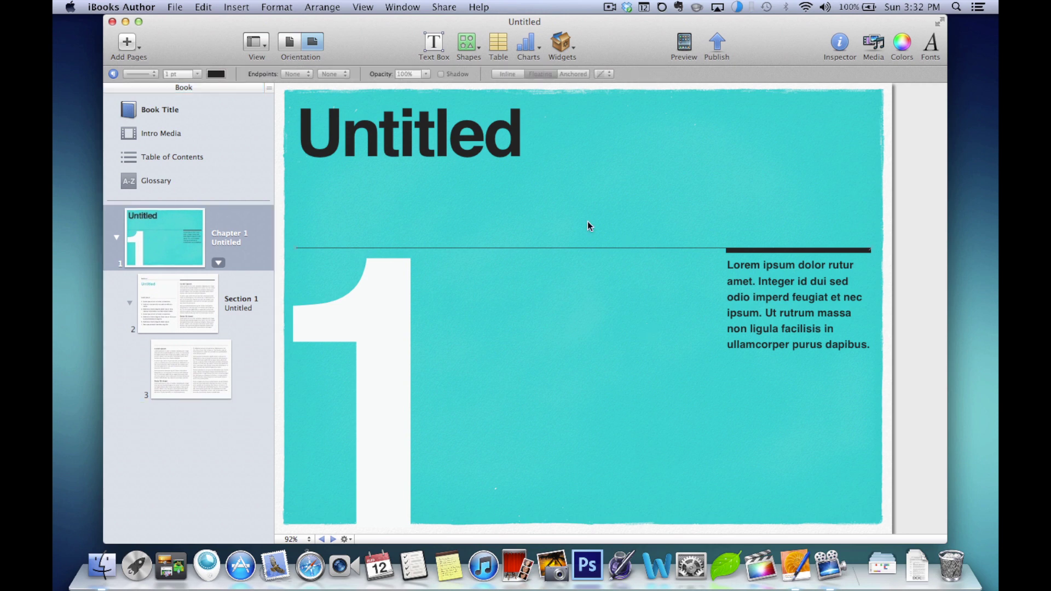
click(218, 107)
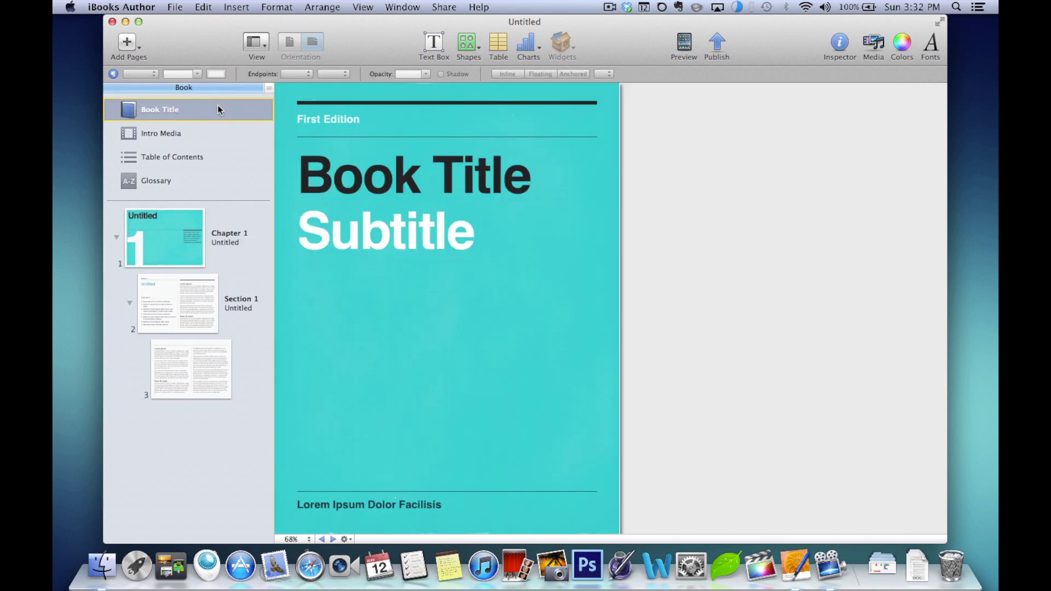
click(362, 166)
double_click(377, 190)
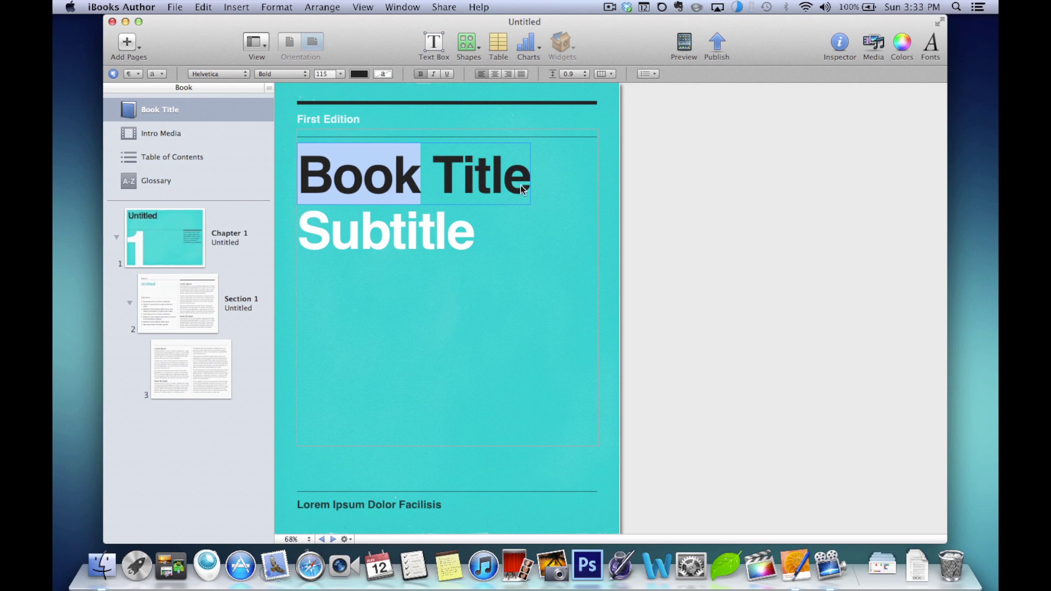
shift+click(523, 189)
text(Learning Photography)
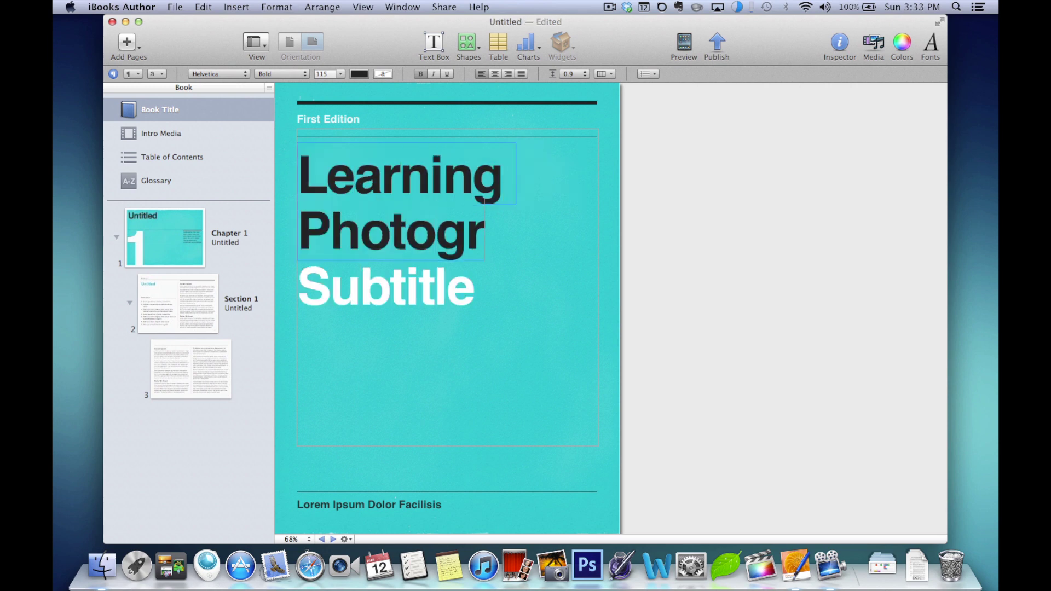
key(super+a)
key(super+minus)
key(super+minus)
key(super+minus)
- Replace the cover subtitle with the author's name in slightly smaller type
click(359, 306)
text(Leica Boss)
key(super+a)
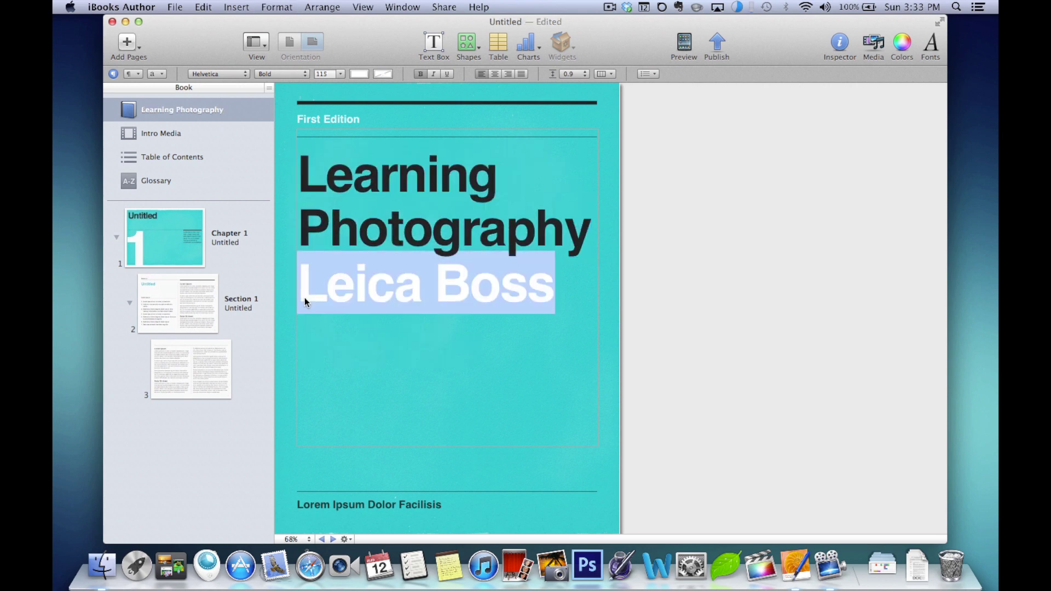
key(super+minus)
key(super+minus)
key(super+minus)
key(super+minus)
key(super+minus)
key(super+minus)
key(super+minus)
key(super+minus)
key(super+minus)
key(super+minus)
key(super+minus)
key(super+minus)
key(super+minus)
key(super+minus)
key(super+minus)
key(super+minus)
key(super+minus)
key(super+minus)
key(super+minus)
key(super+minus)
click(690, 331)
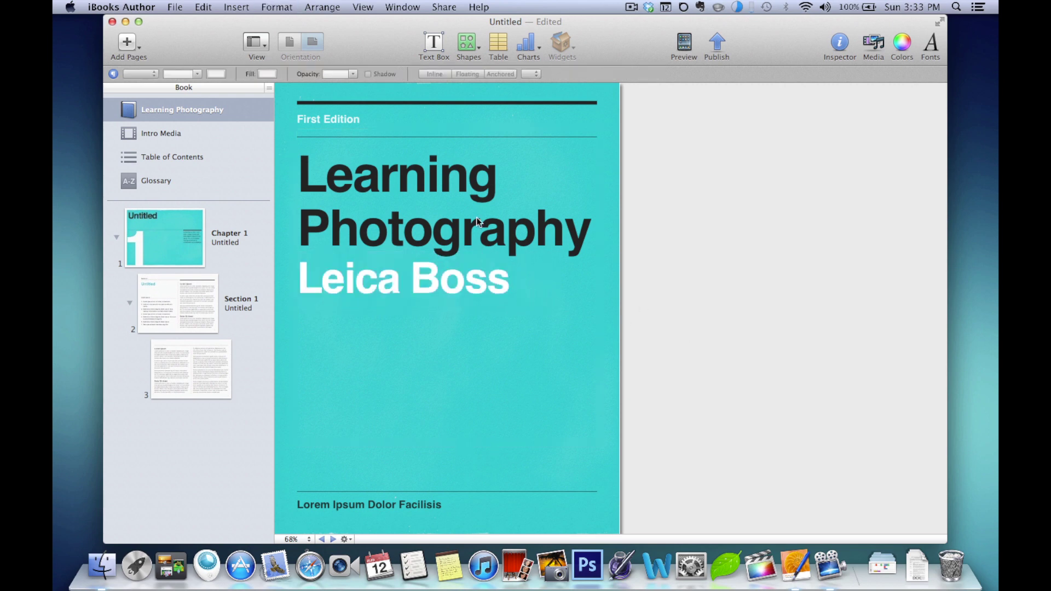
- Reselect the cover title text across both lines for further editing
click(477, 218)
double_click(477, 218)
key(super+a)
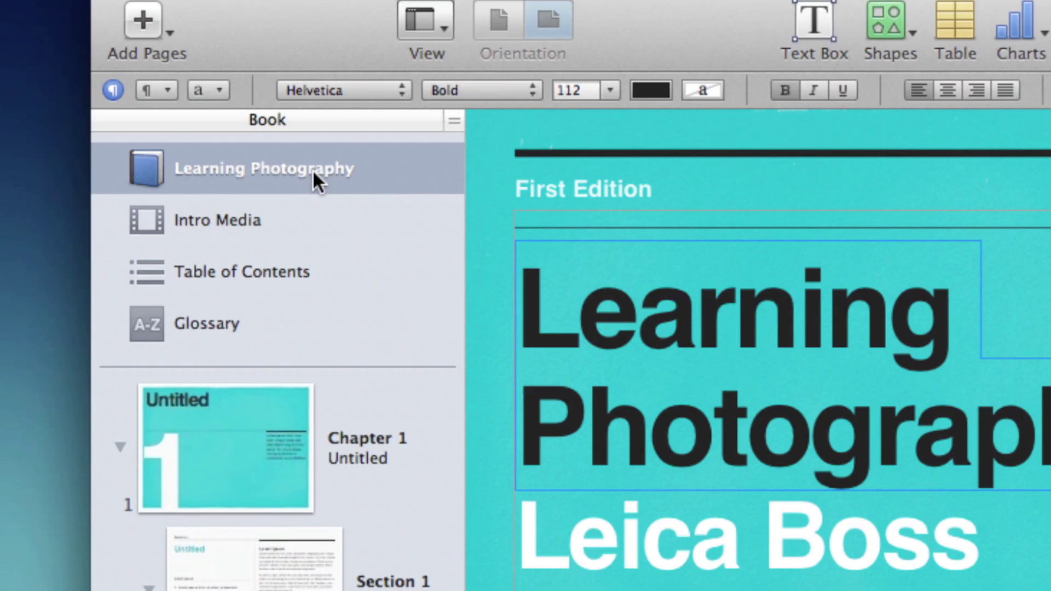
click(205, 109)
click(313, 169)
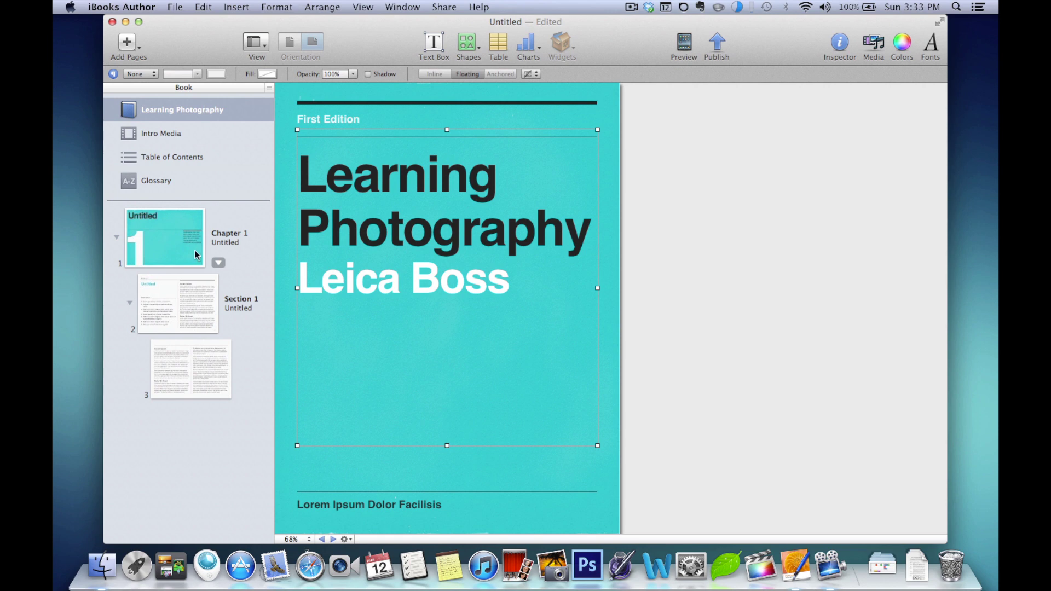
- Retitle Chapter 1 'Camera Features'
click(195, 253)
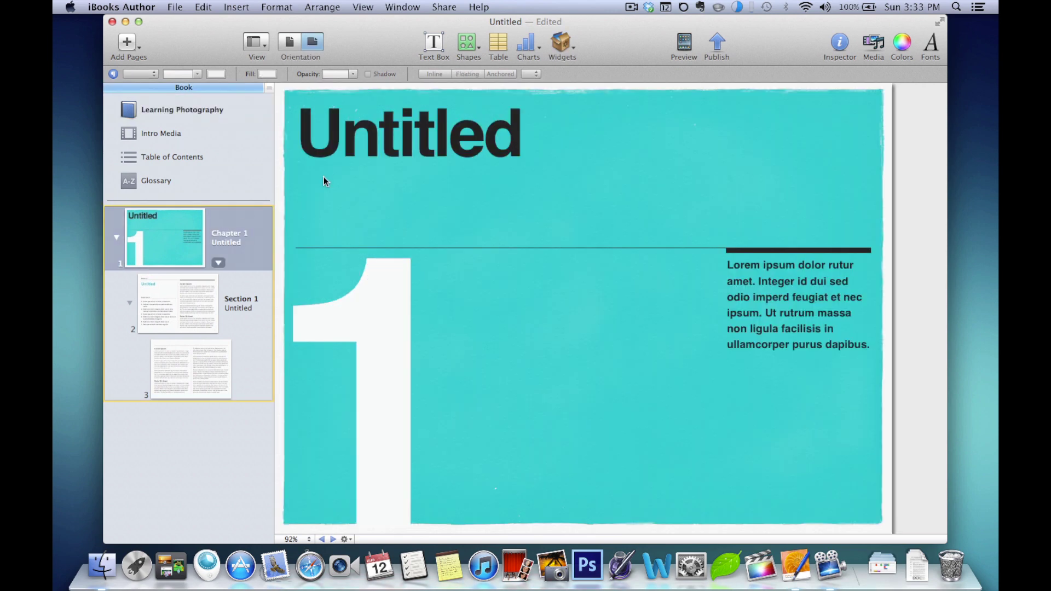
click(406, 139)
text(Camer)
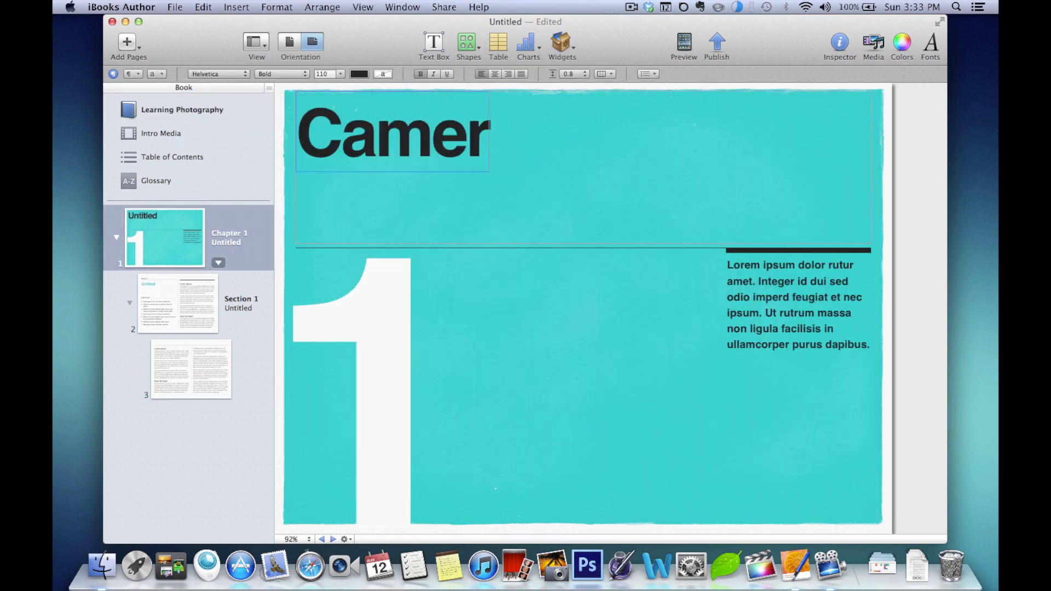
text(a Features)
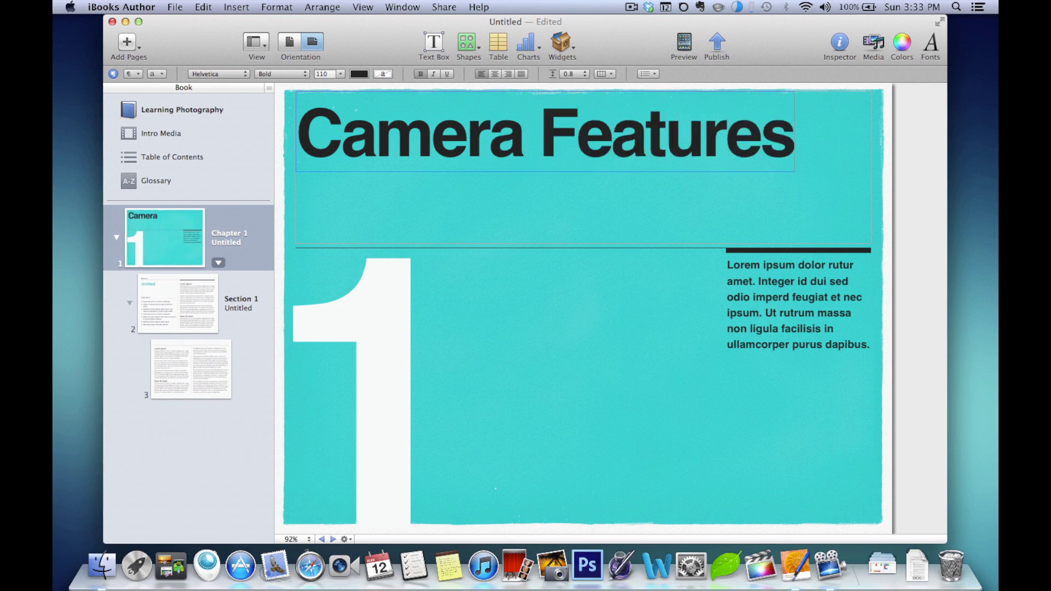
click(257, 234)
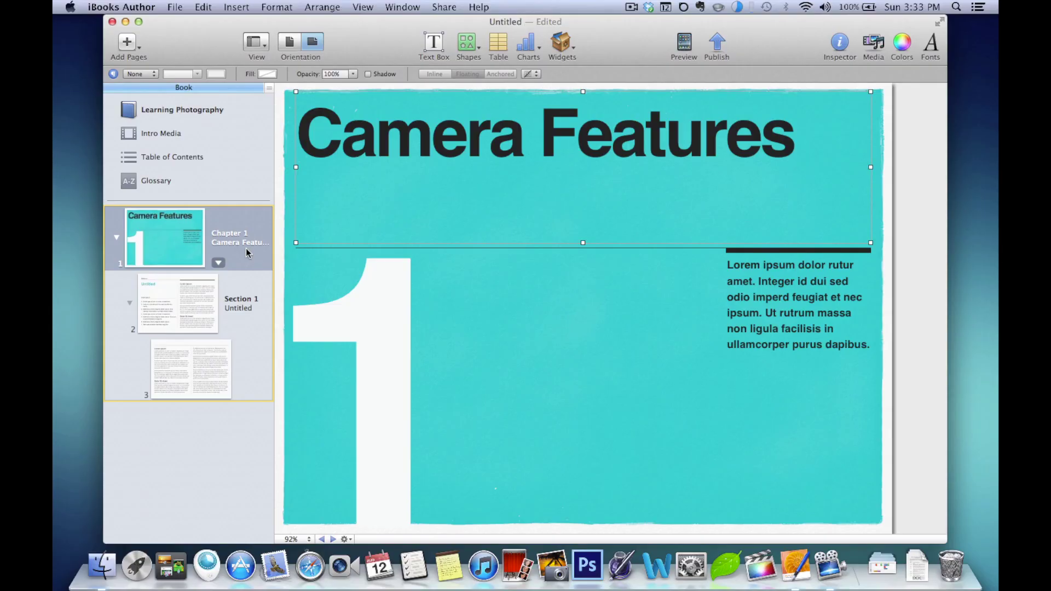
- Rename Section 1 to 'Aperture'
click(239, 305)
click(239, 308)
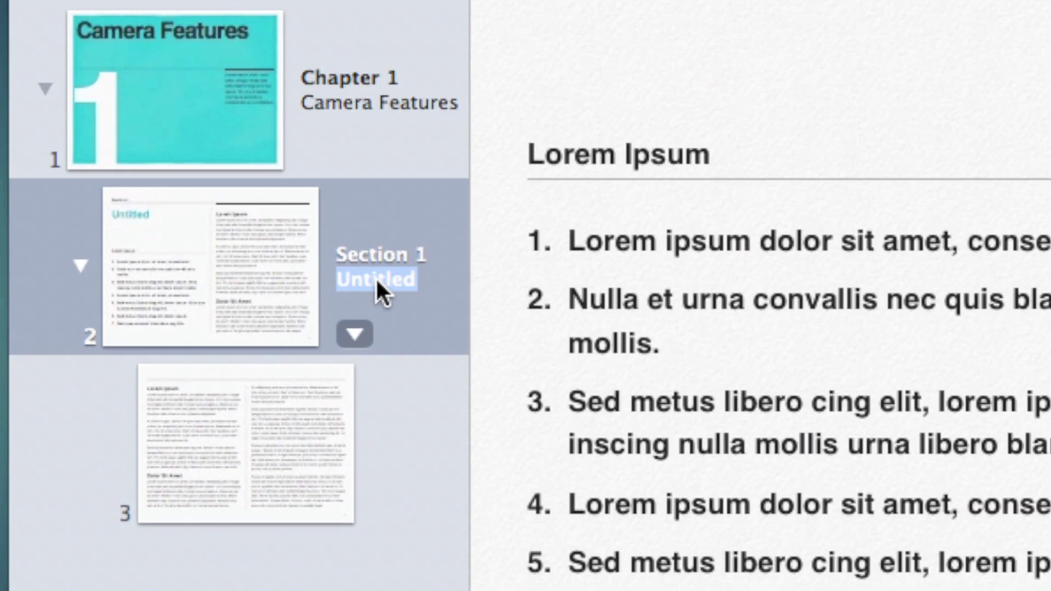
text(Aperture)
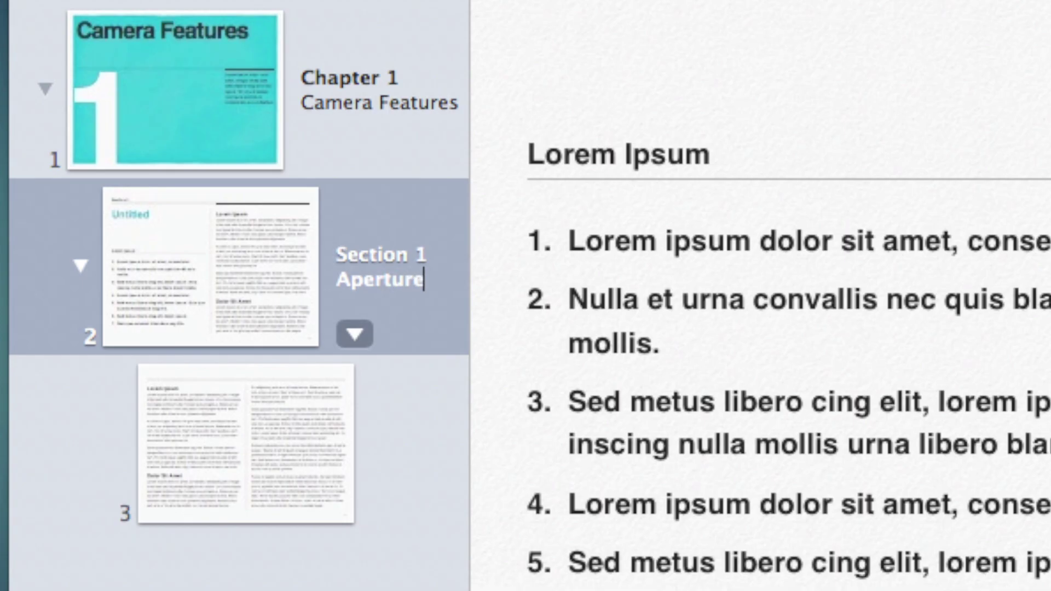
key(Return)
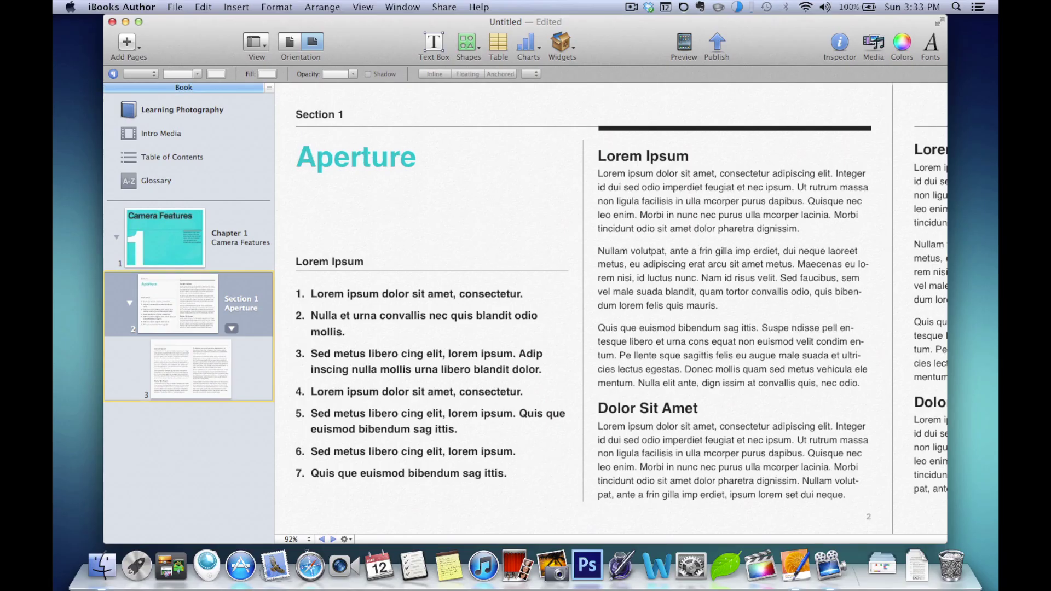
- Cycle the heading's title source through chapter and book titles, ending on Current Section
click(393, 155)
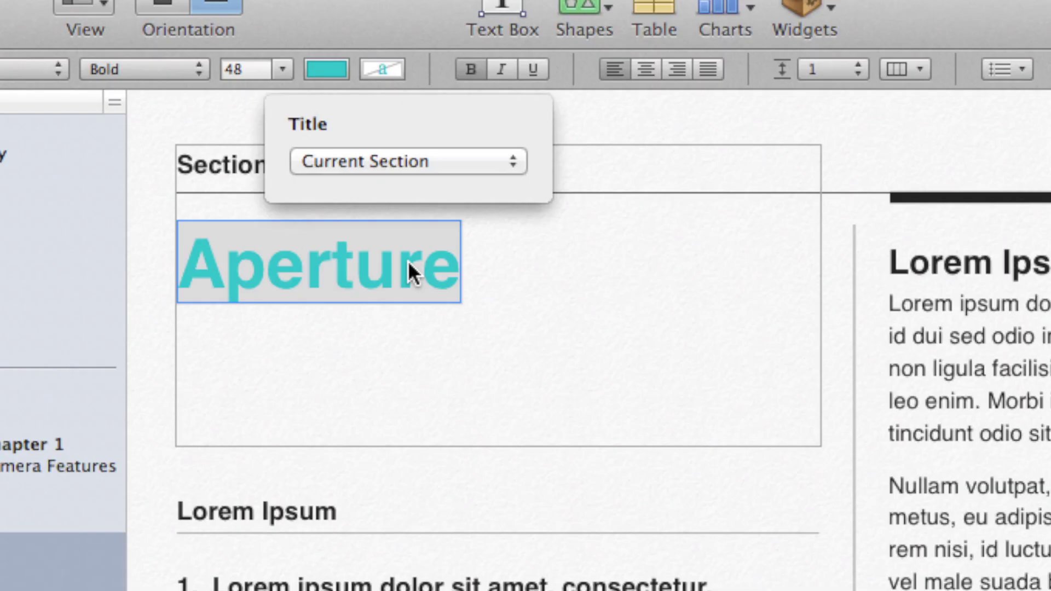
click(423, 154)
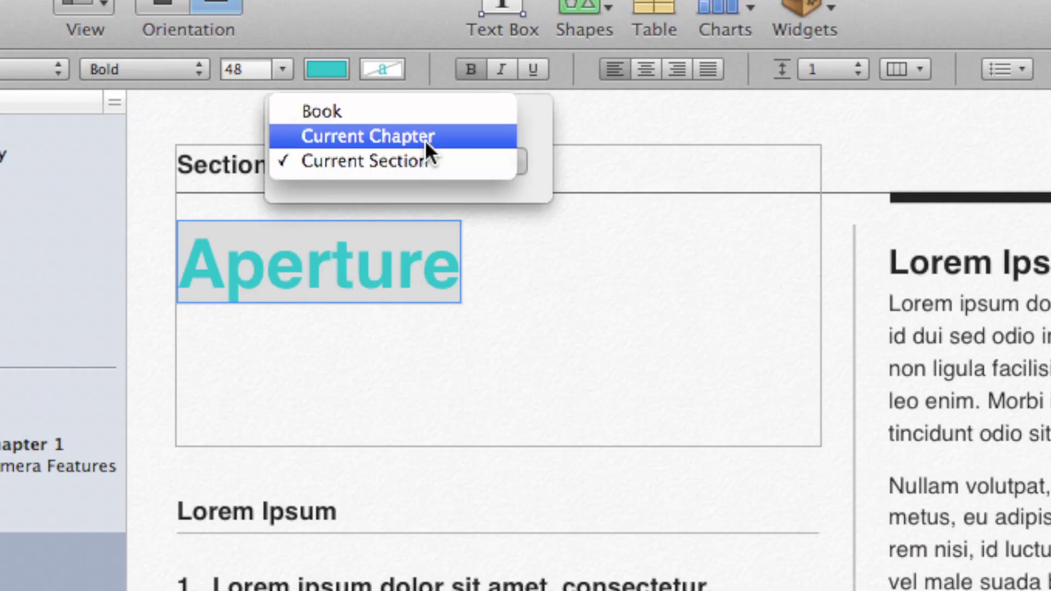
click(425, 139)
click(416, 160)
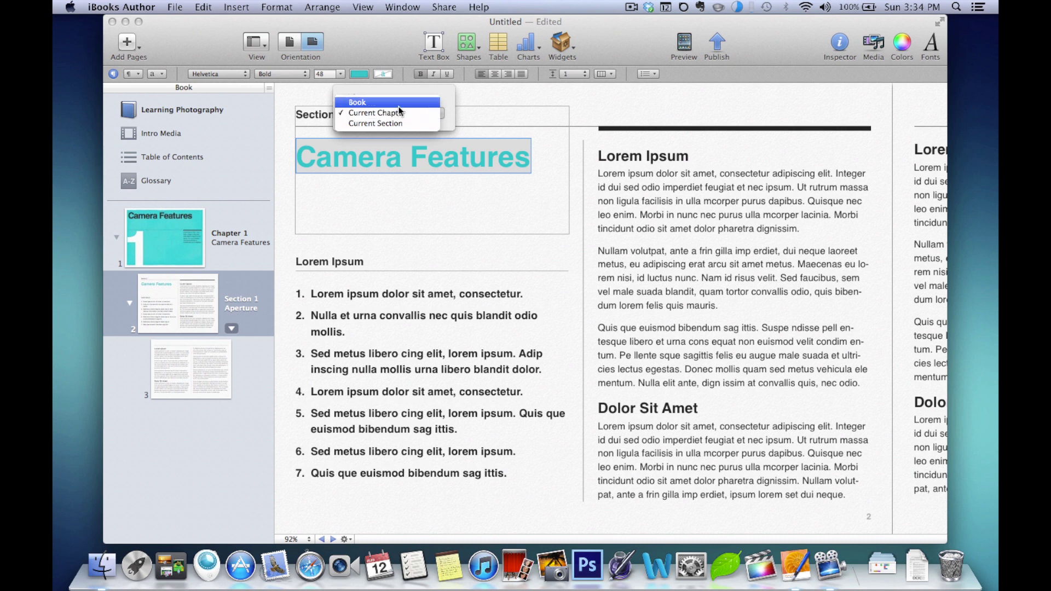
click(420, 146)
click(395, 112)
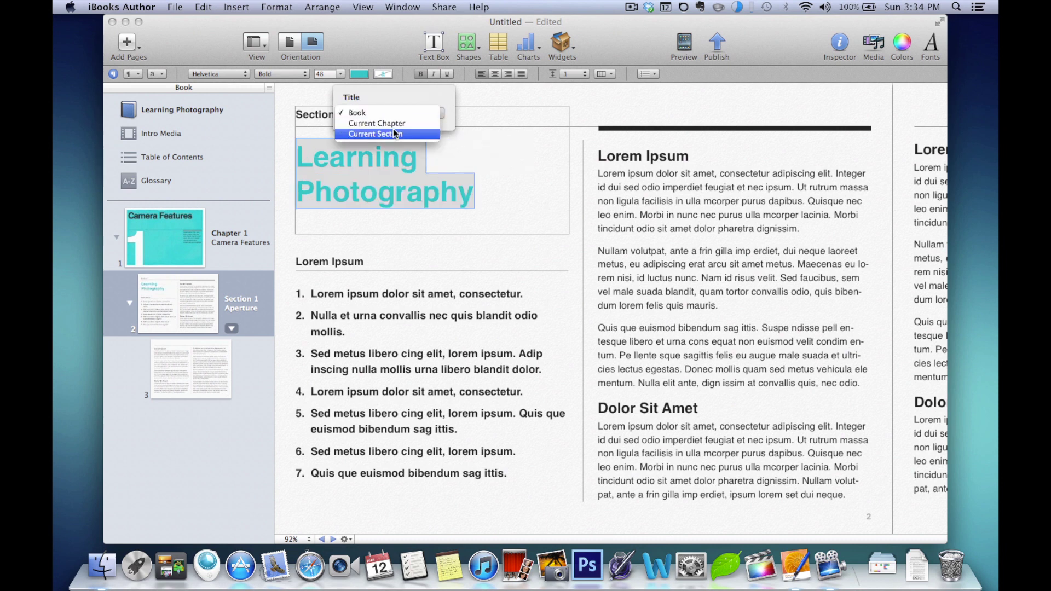
click(393, 131)
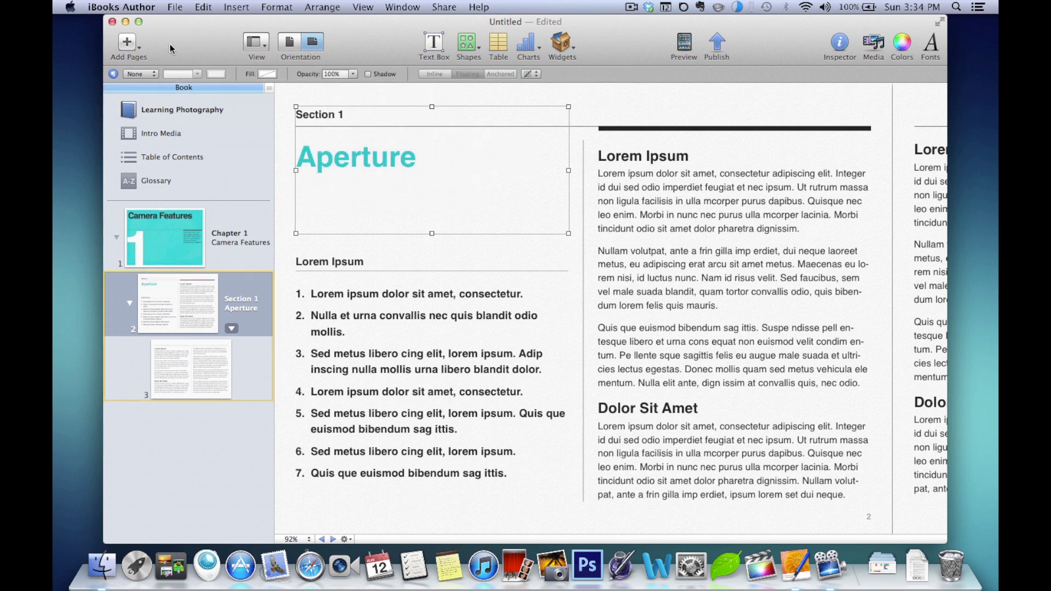
- Add two new section pages after Section 1
click(126, 43)
click(257, 103)
click(127, 44)
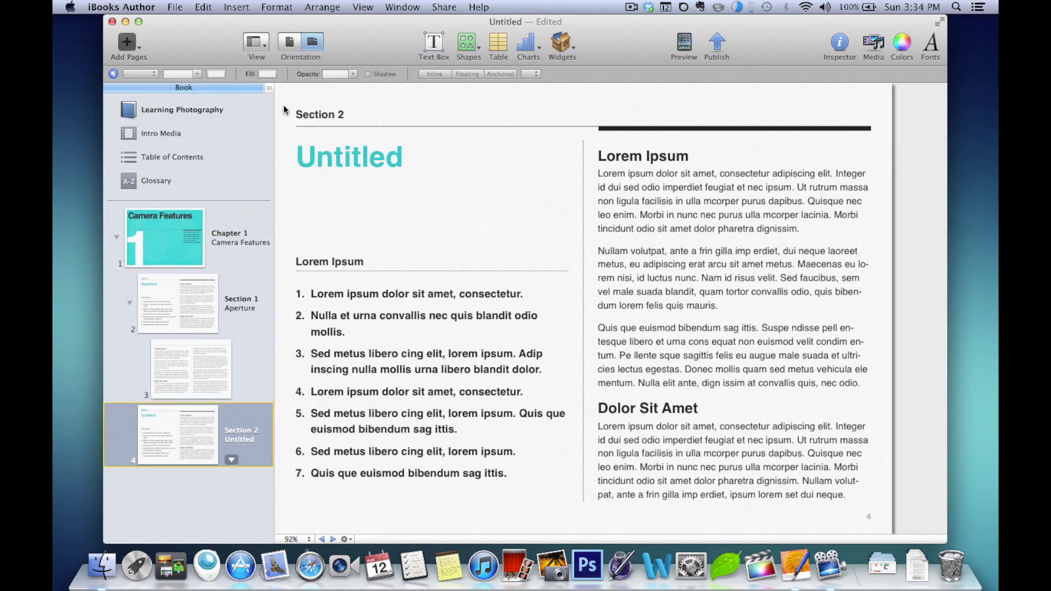
click(186, 103)
- Title Sections 2 and 3 'The Dial' and 'Lenses', then view the table of contents
click(198, 409)
click(347, 164)
text(The Dial)
click(181, 501)
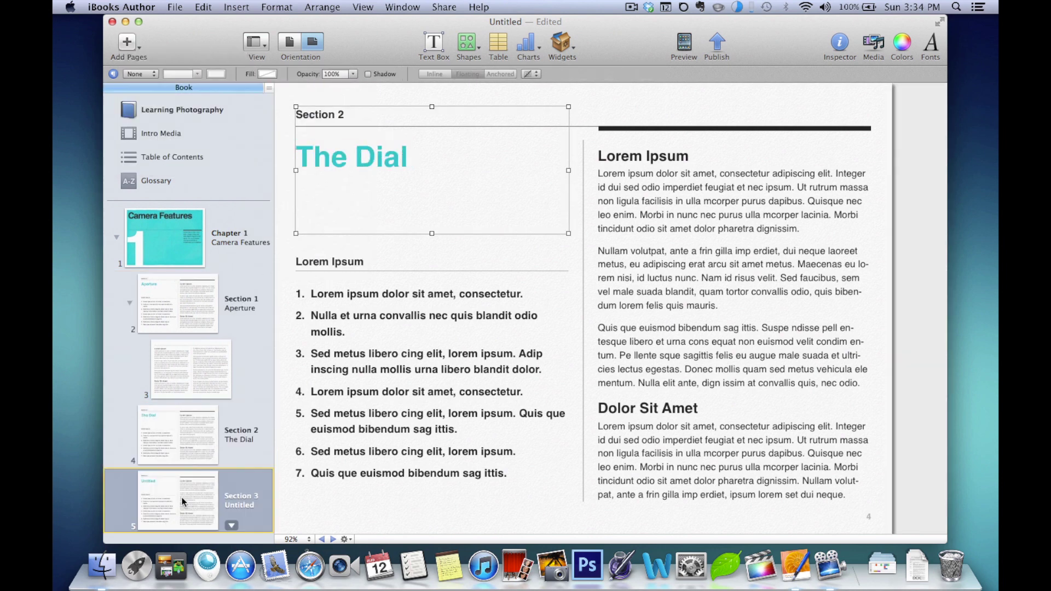
click(354, 156)
text(Lenses)
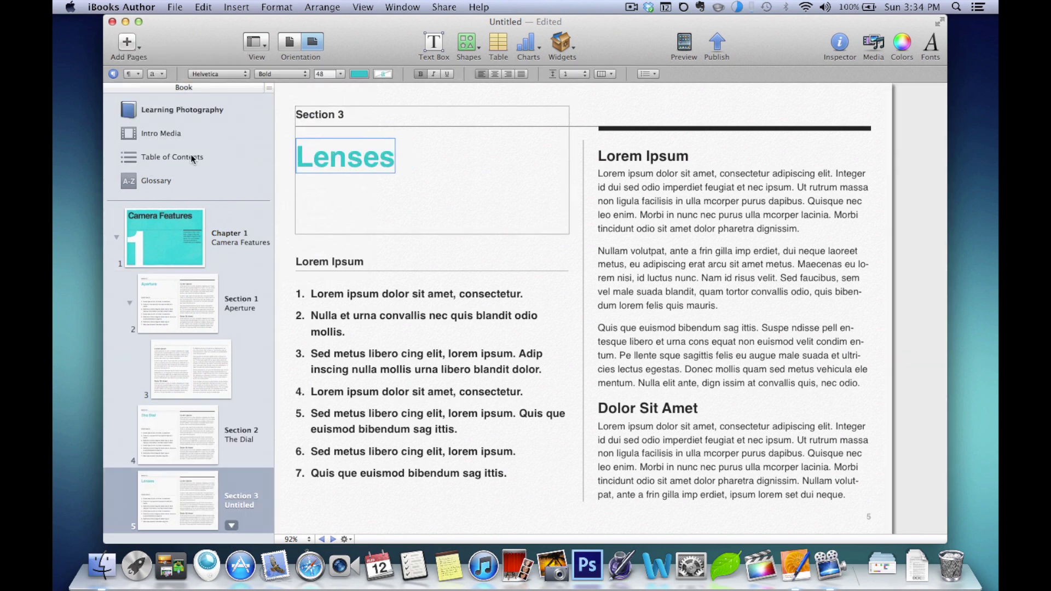
click(192, 157)
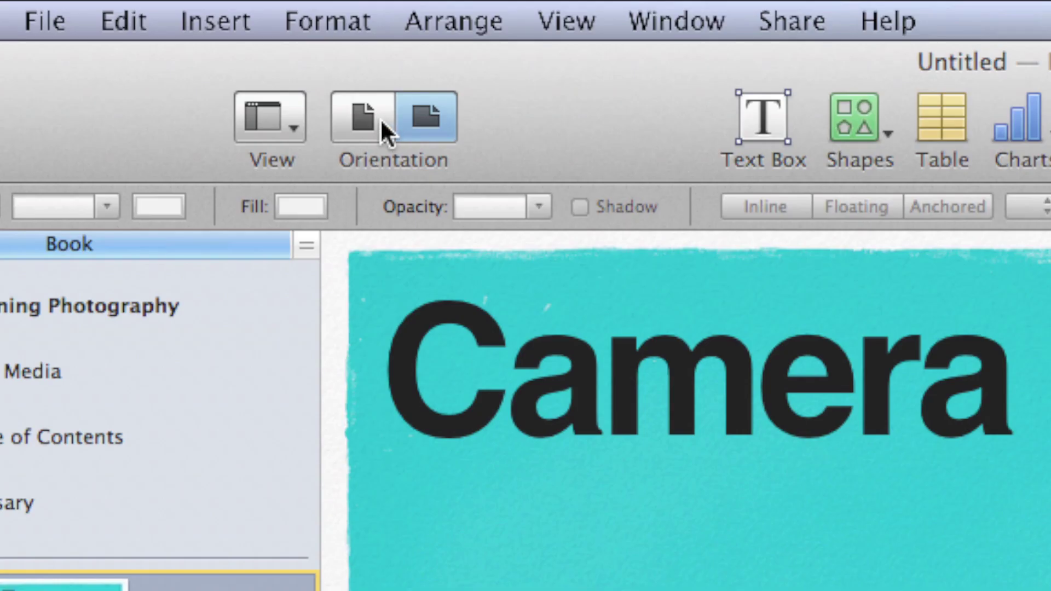
- Switch to portrait and show the whole Section 1 Aperture page in the window
click(380, 117)
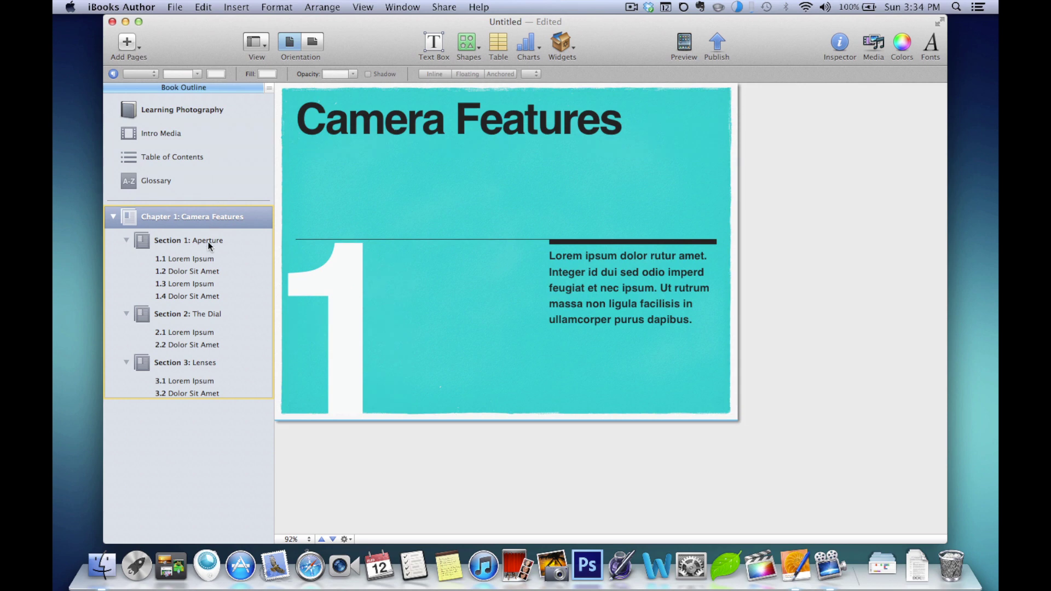
click(208, 243)
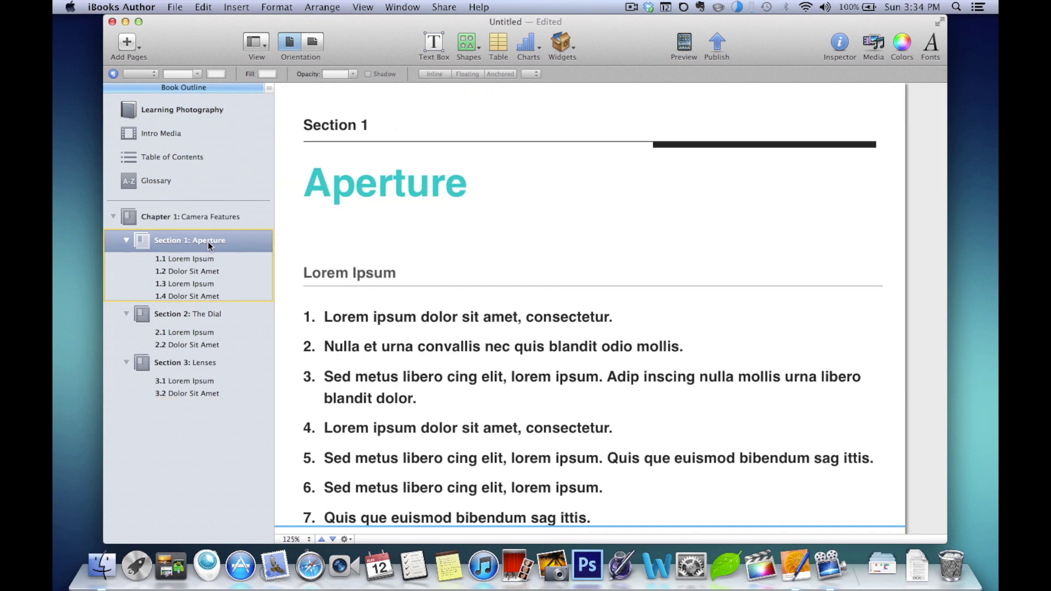
key(super+shift+comma)
key(super+shift+comma)
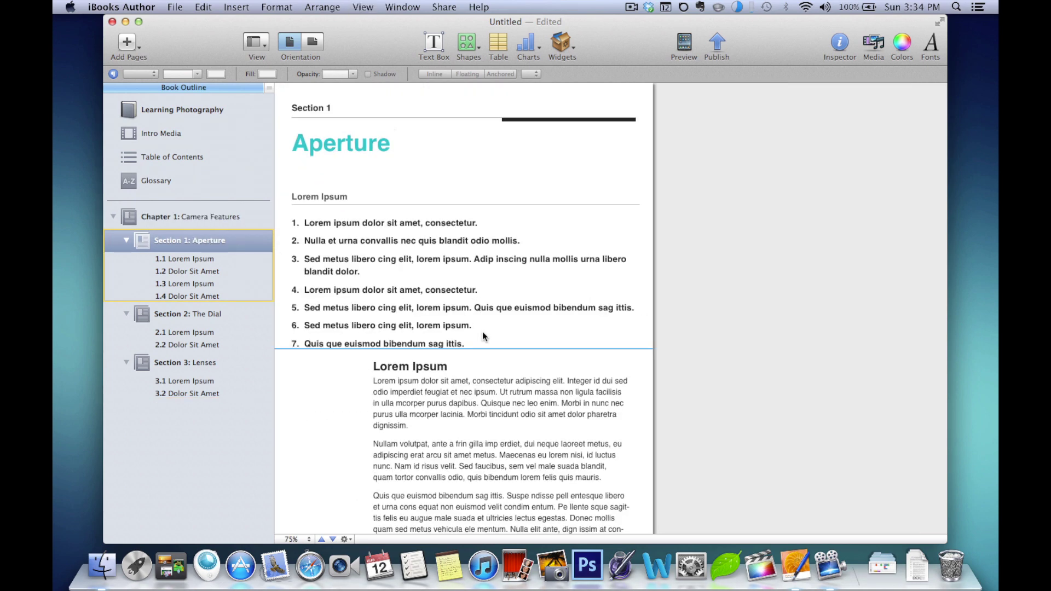
scroll(482, 332, down, 5)
scroll(483, 334, down, 10)
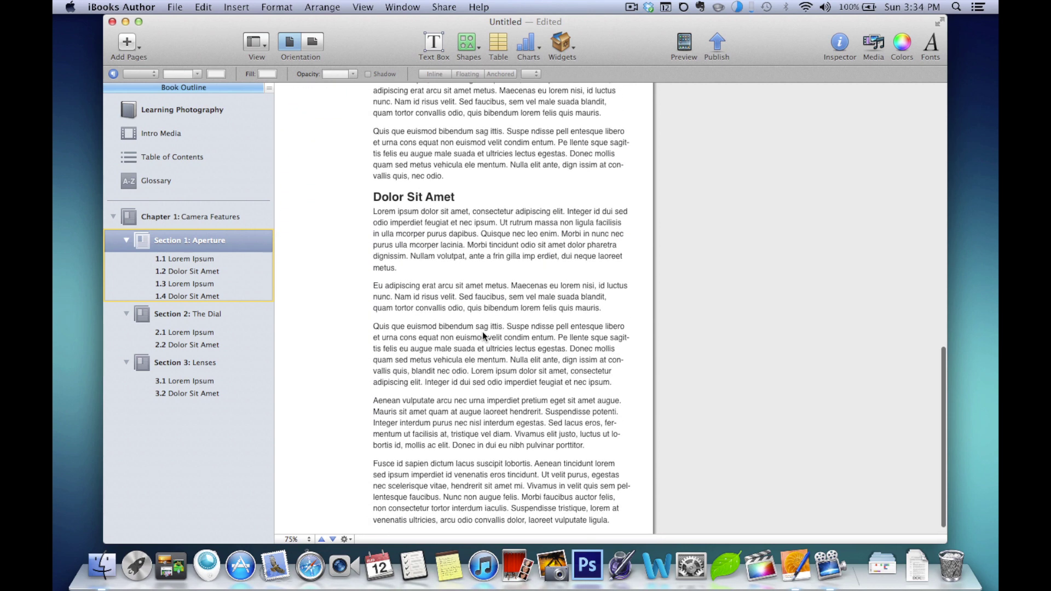
scroll(483, 335, up, 10)
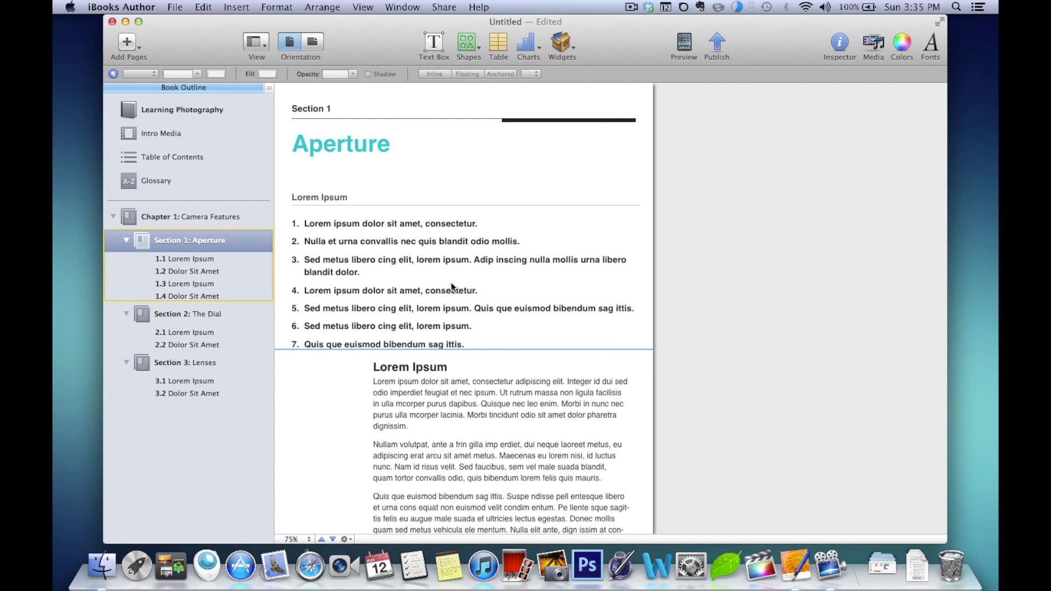
- Insert a trial square shape, pushing the body text down, then delete it and restore the text
click(466, 42)
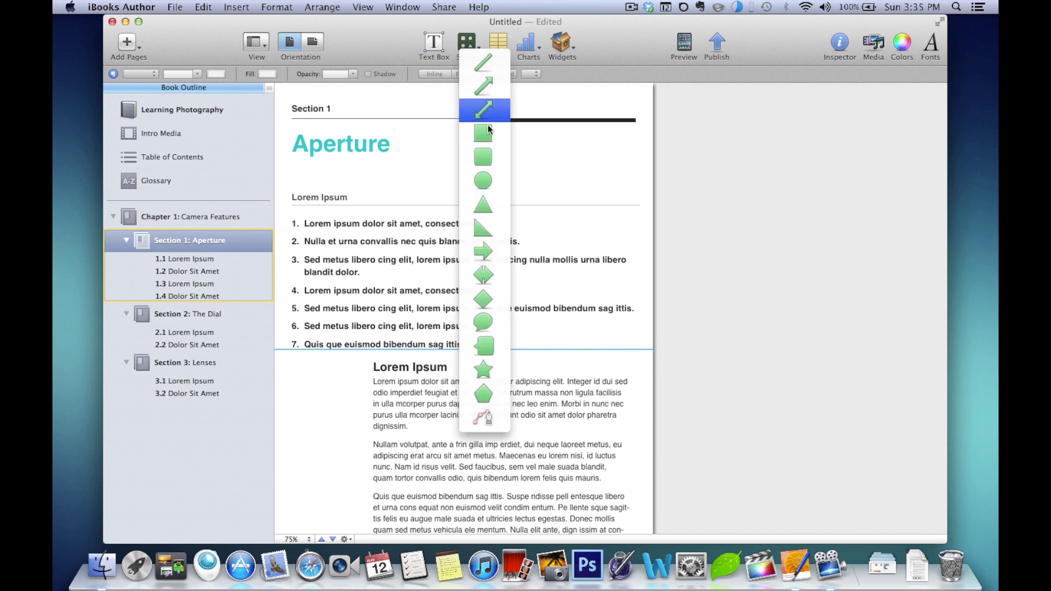
click(489, 144)
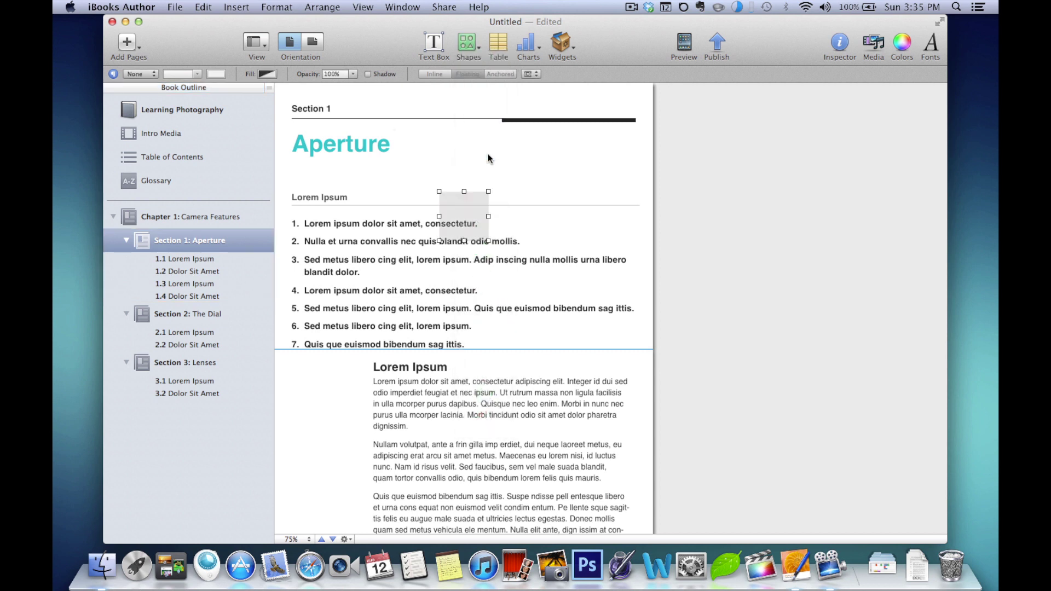
drag(471, 213, 343, 389)
mouse_move(478, 352)
mouse_down()
mouse_move(475, 442)
mouse_move(472, 419)
mouse_up()
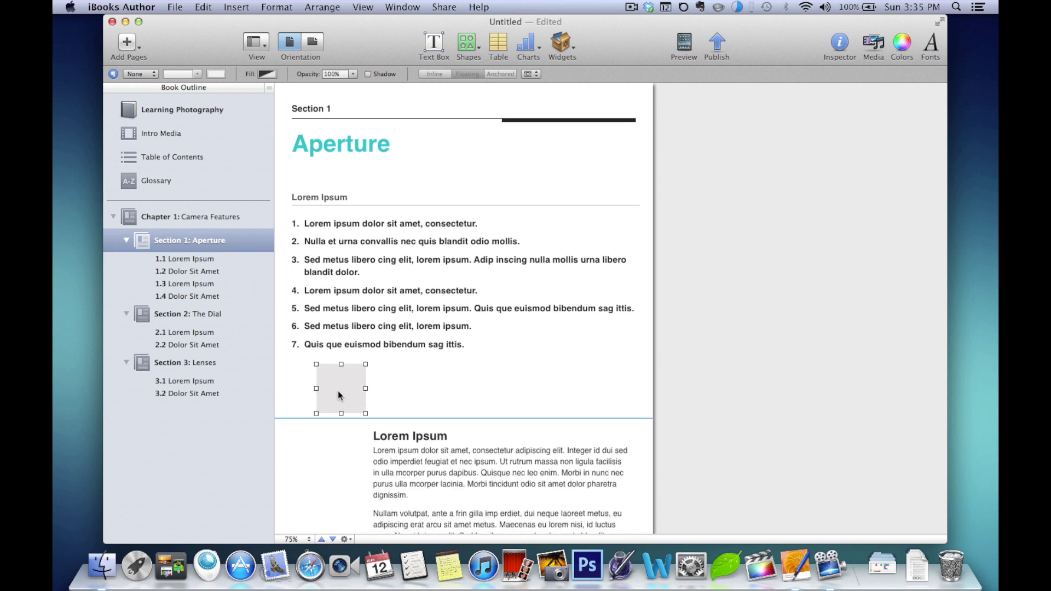
key(Delete)
drag(500, 424, 504, 370)
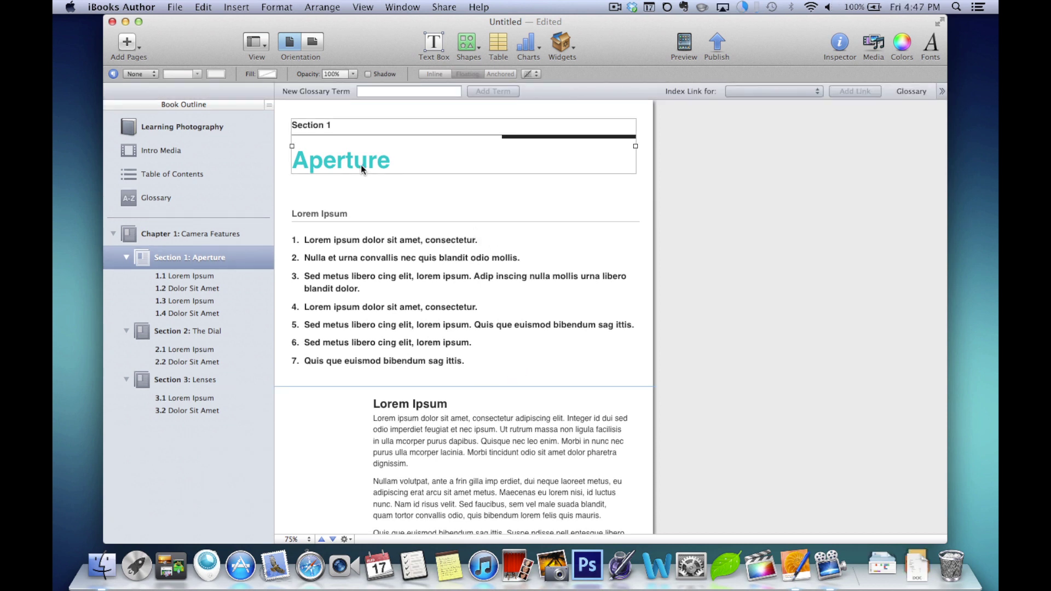
- Colour the Aperture heading red, previewing it in landscape before returning to portrait
double_click(361, 165)
click(360, 72)
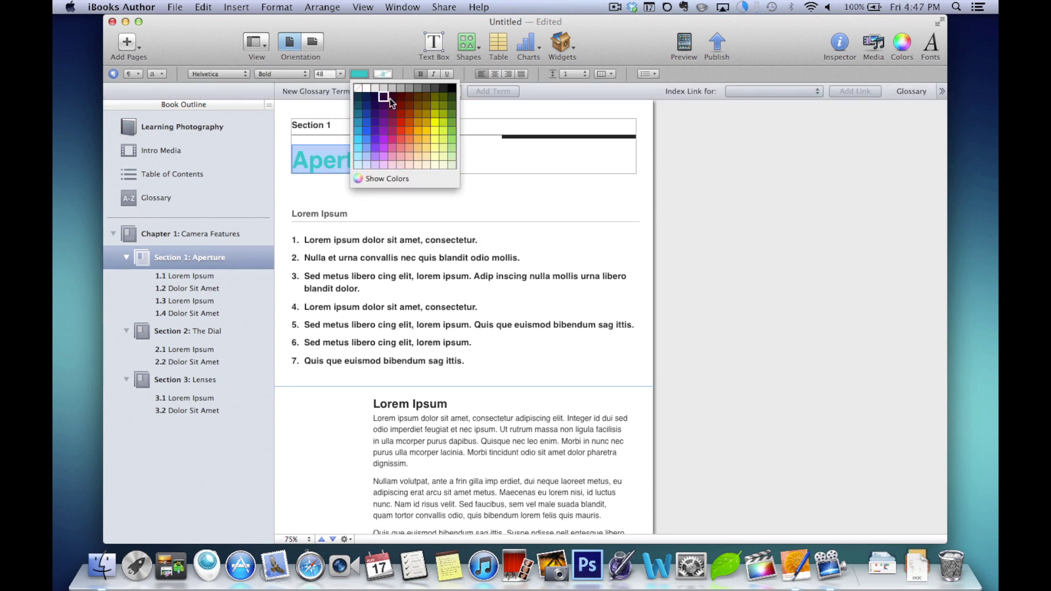
click(399, 122)
click(422, 186)
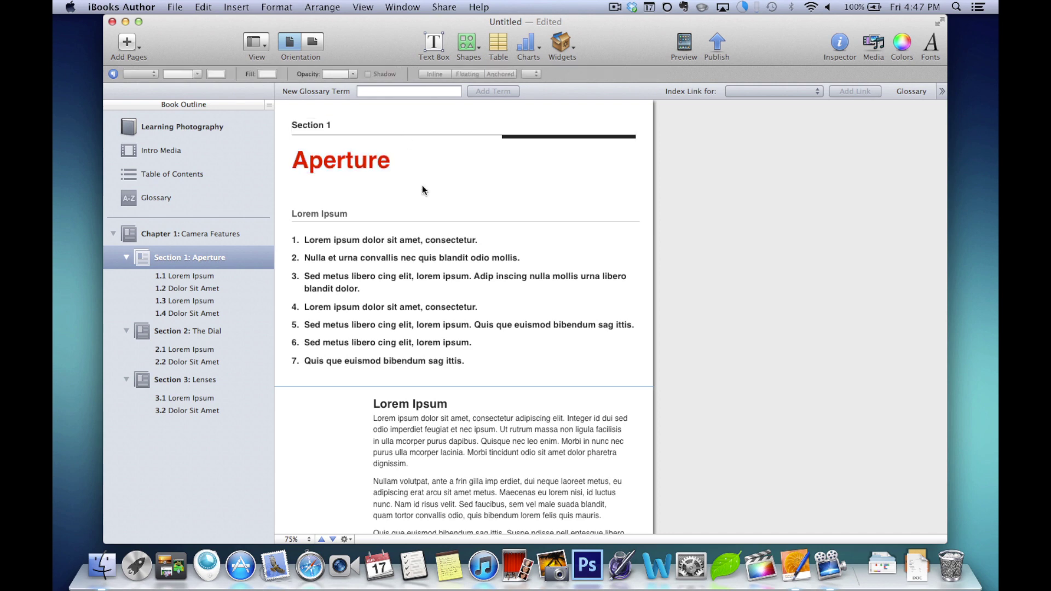
click(318, 44)
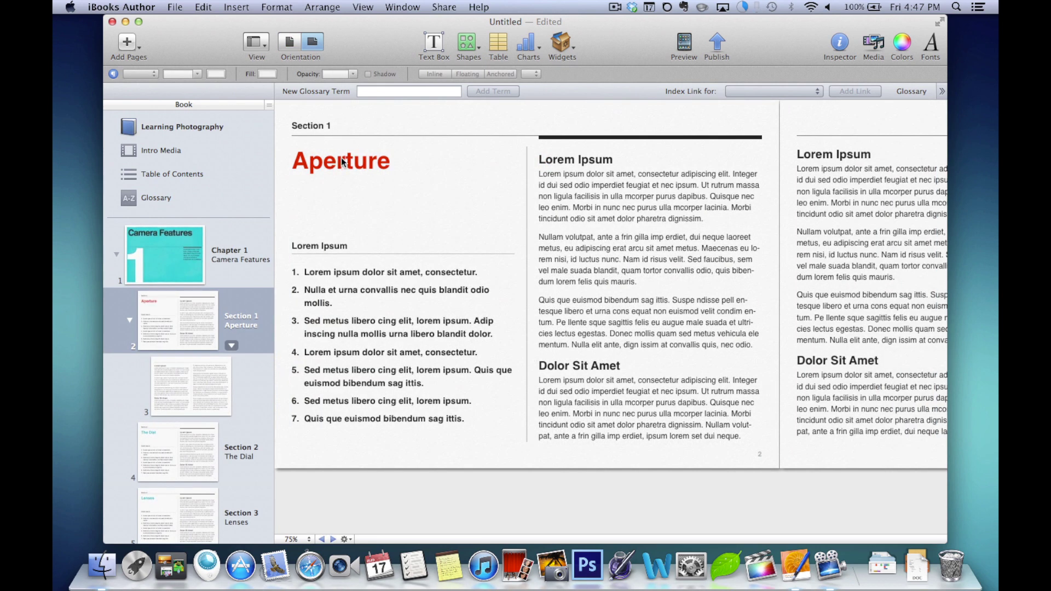
click(292, 46)
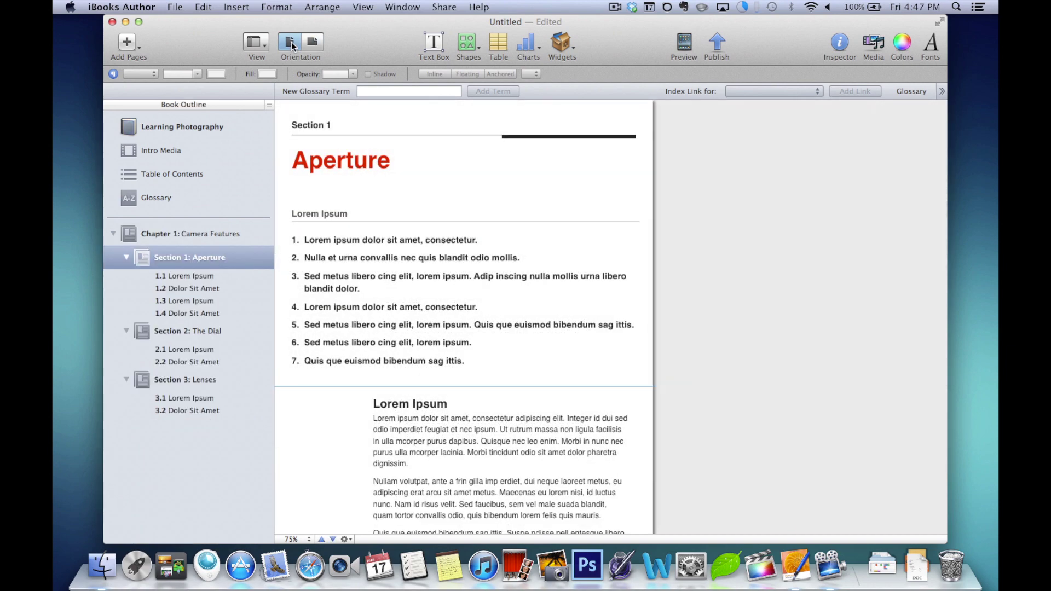
- Delete the numbered list and send the photo behind the lowered title box
click(491, 246)
key(Delete)
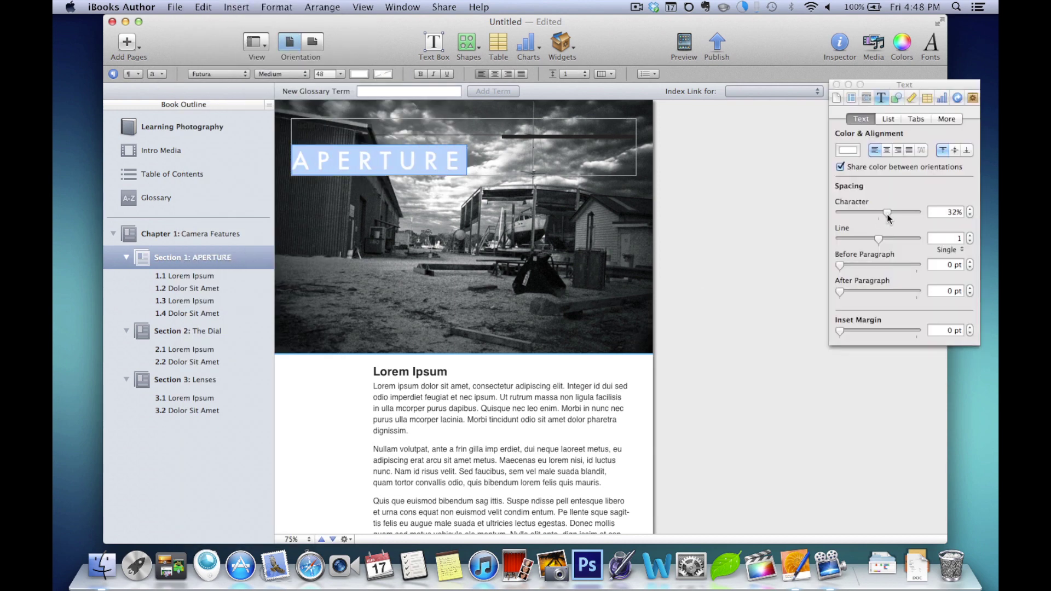
drag(514, 153, 515, 214)
right_click(607, 293)
click(637, 336)
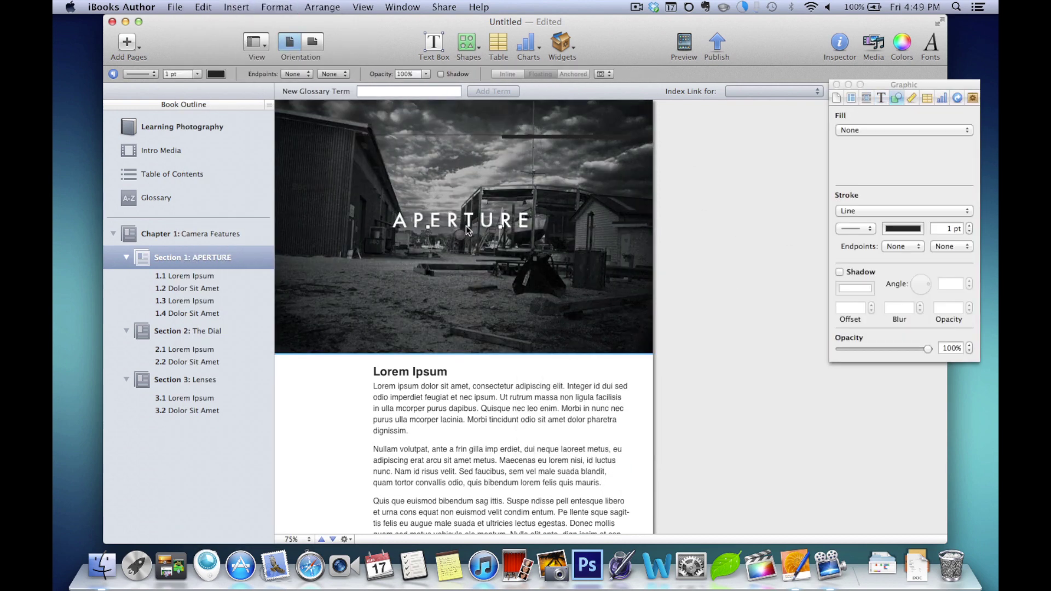
- Draw a short line above the APERTURE title and check the layout in landscape
drag(450, 206, 502, 198)
click(722, 206)
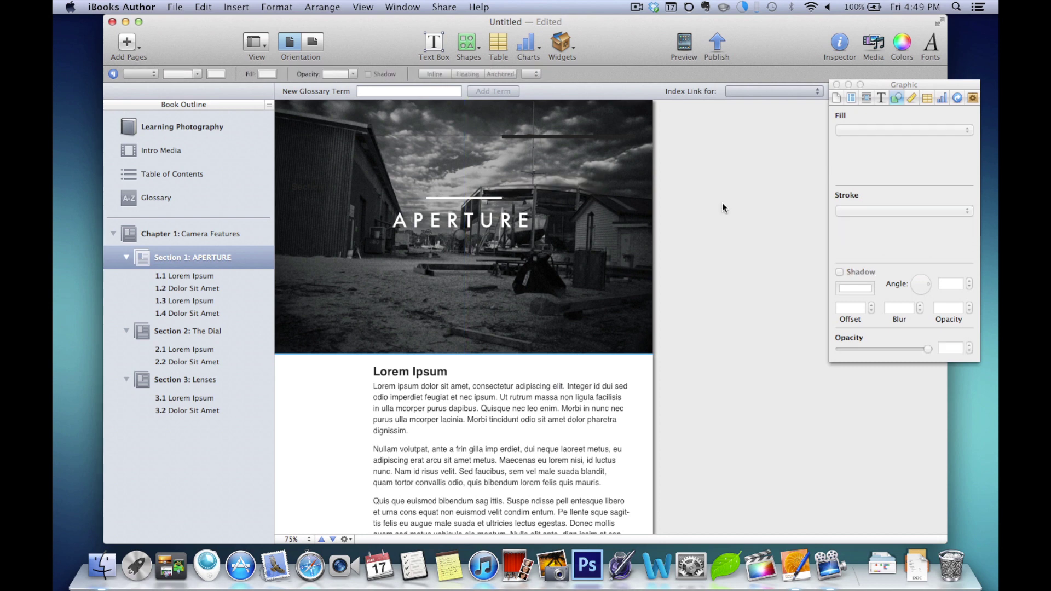
click(316, 41)
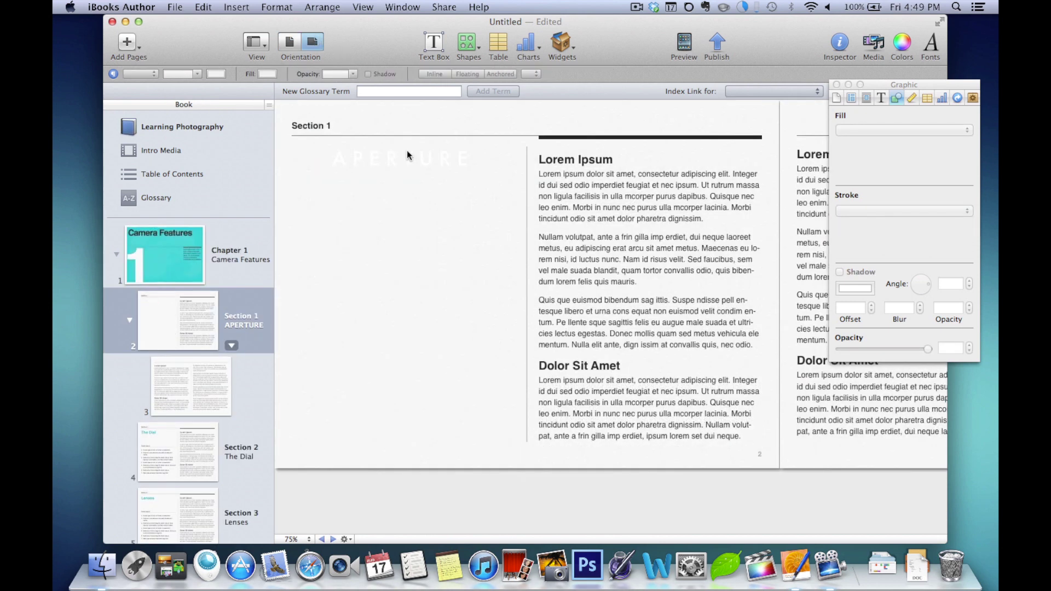
click(408, 163)
double_click(407, 163)
click(440, 271)
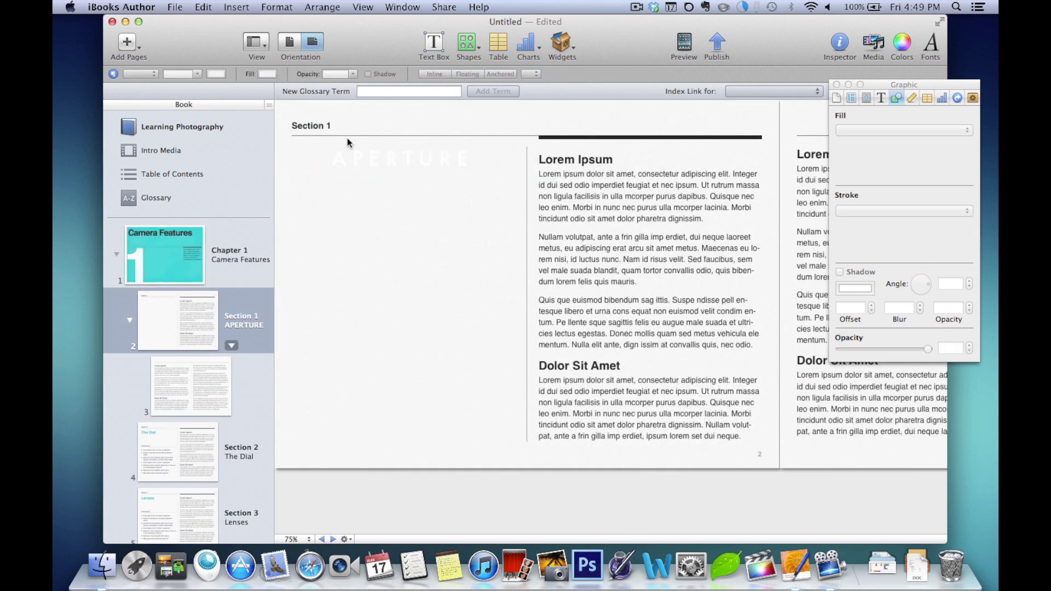
click(289, 43)
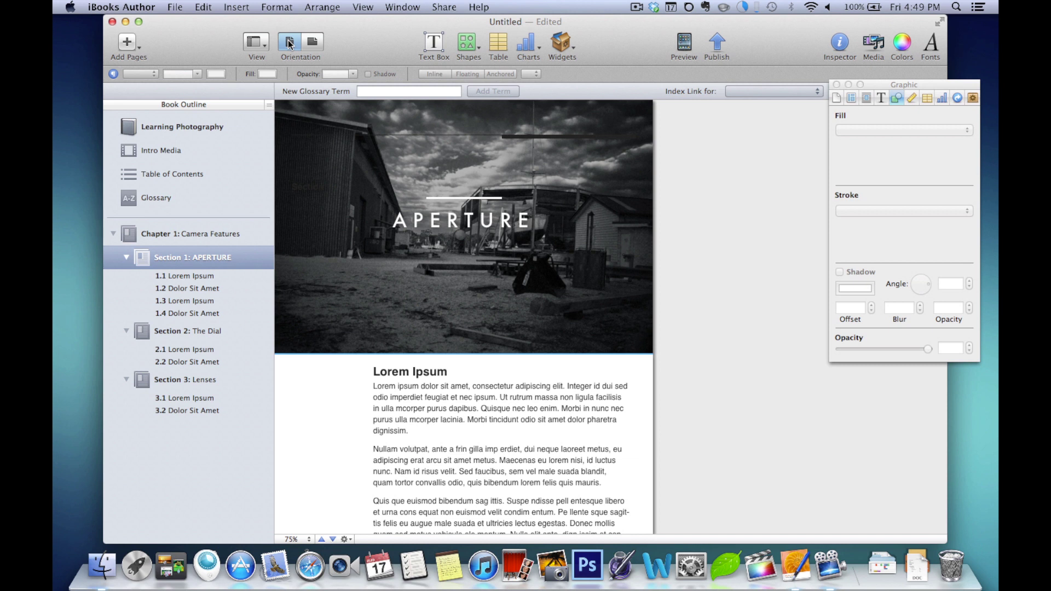
- Select and delete the APERTURE title text on the photo
double_click(441, 219)
key(BackSpace)
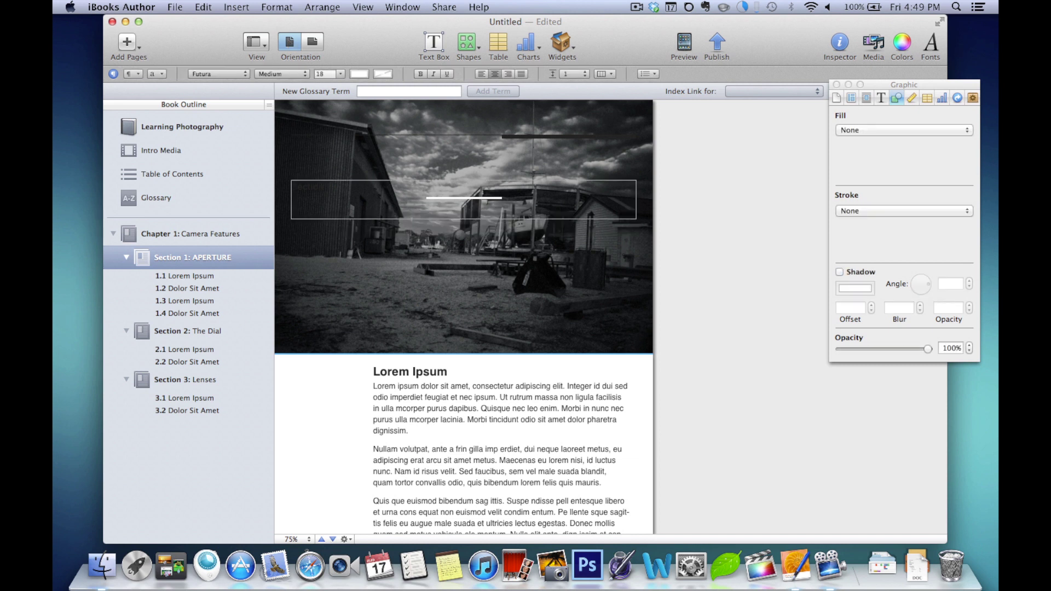
click(452, 265)
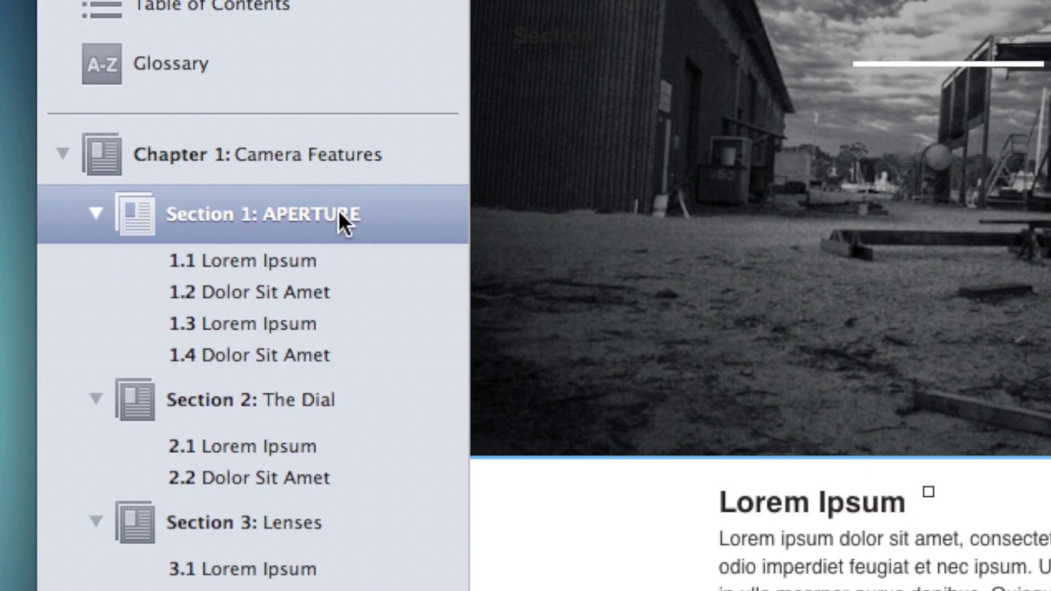
- Rename the Section 1 entry in the Book Outline to 'Aperture'
double_click(338, 210)
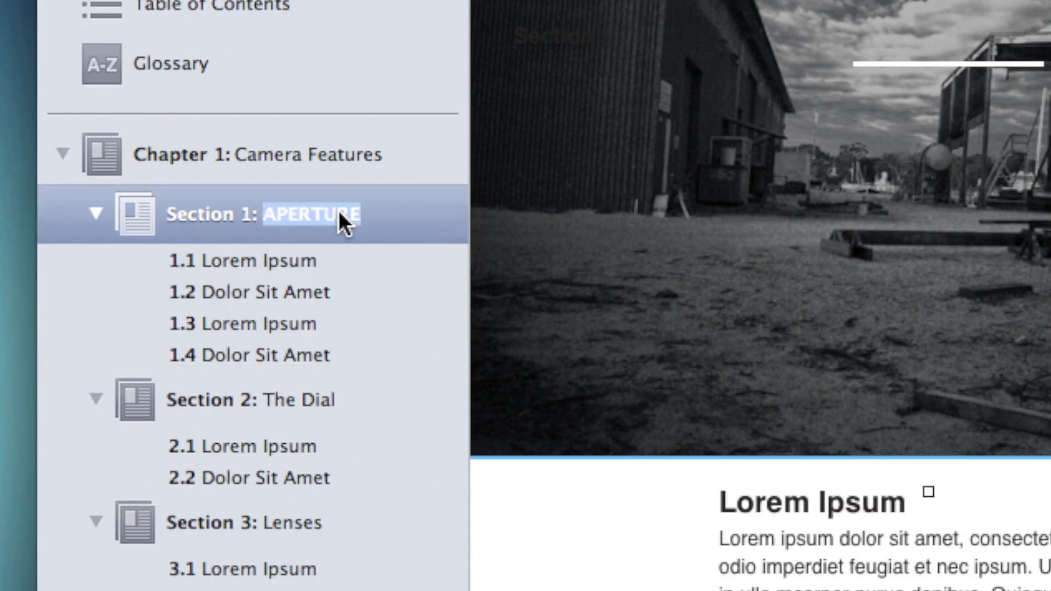
text(Aperture)
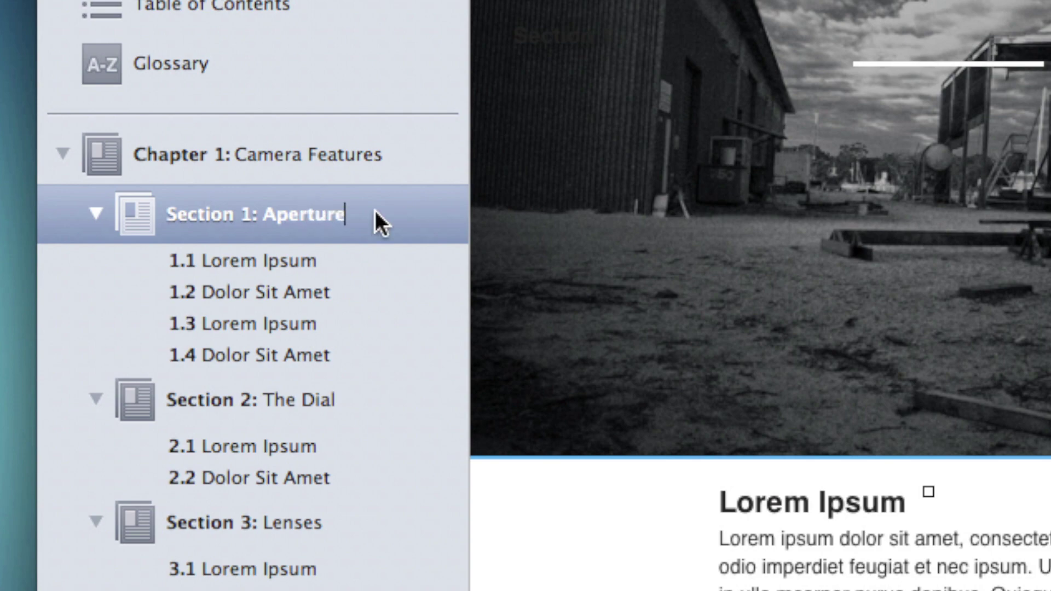
key(Return)
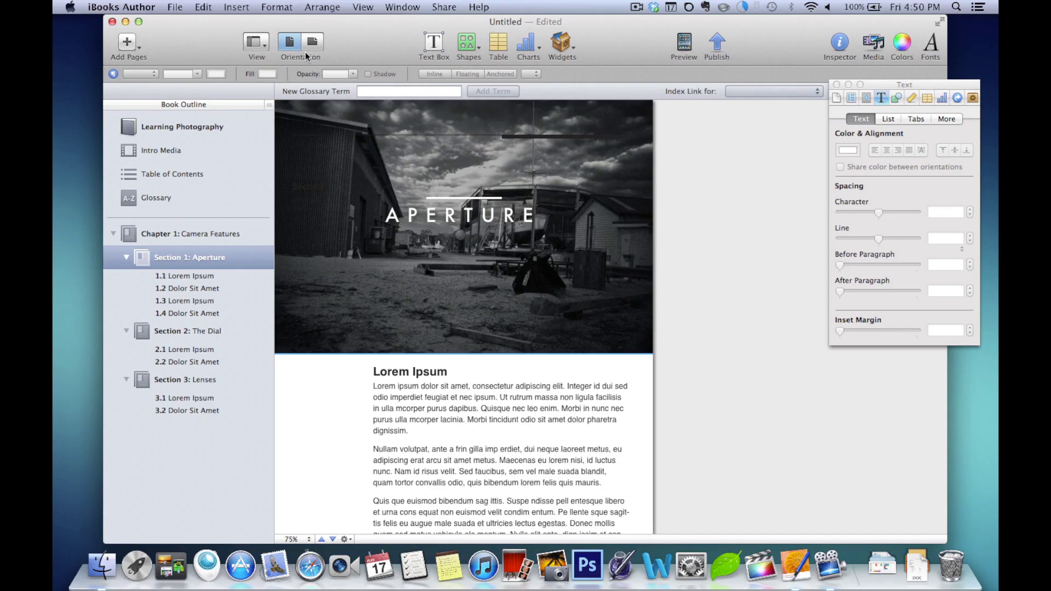
- Add a large bold 'Aperture' text box at the page's top-left
click(312, 43)
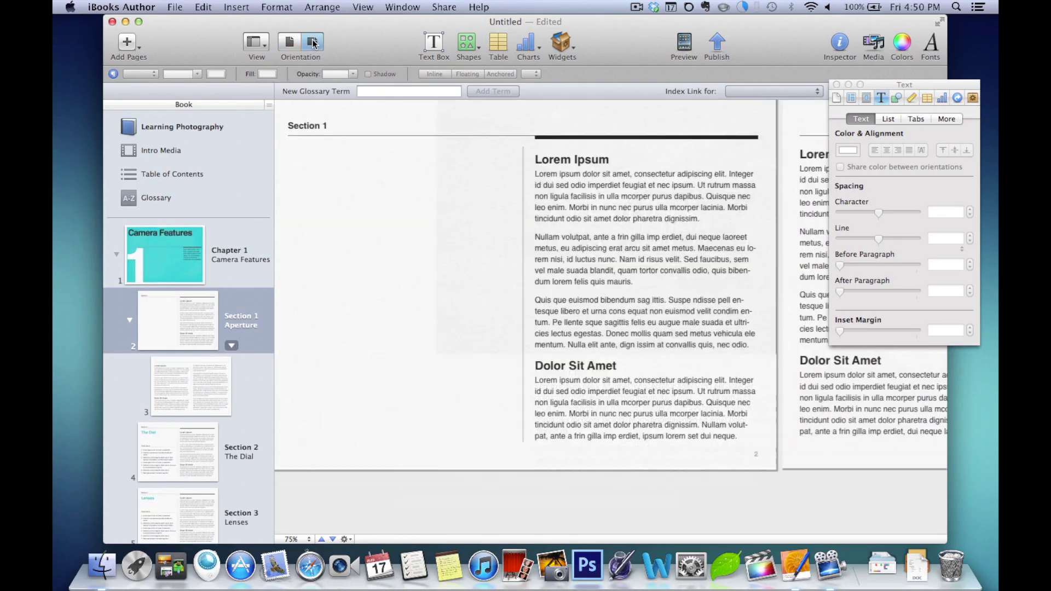
click(438, 41)
text(Aperture)
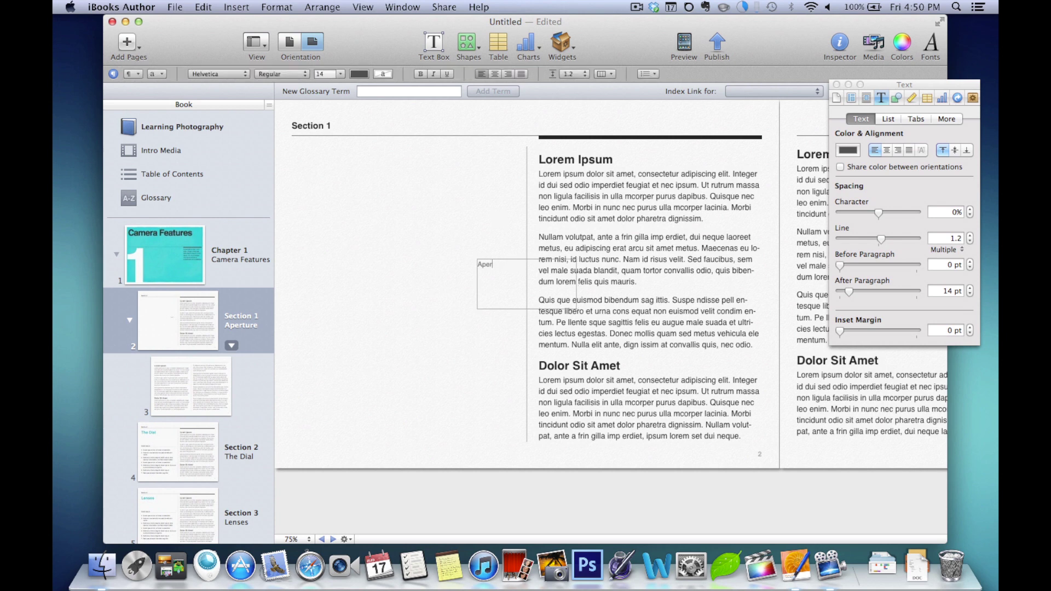
key(super+a)
key(super+alt+v)
key(Escape)
key(Escape)
drag(515, 278, 328, 163)
click(274, 74)
click(270, 141)
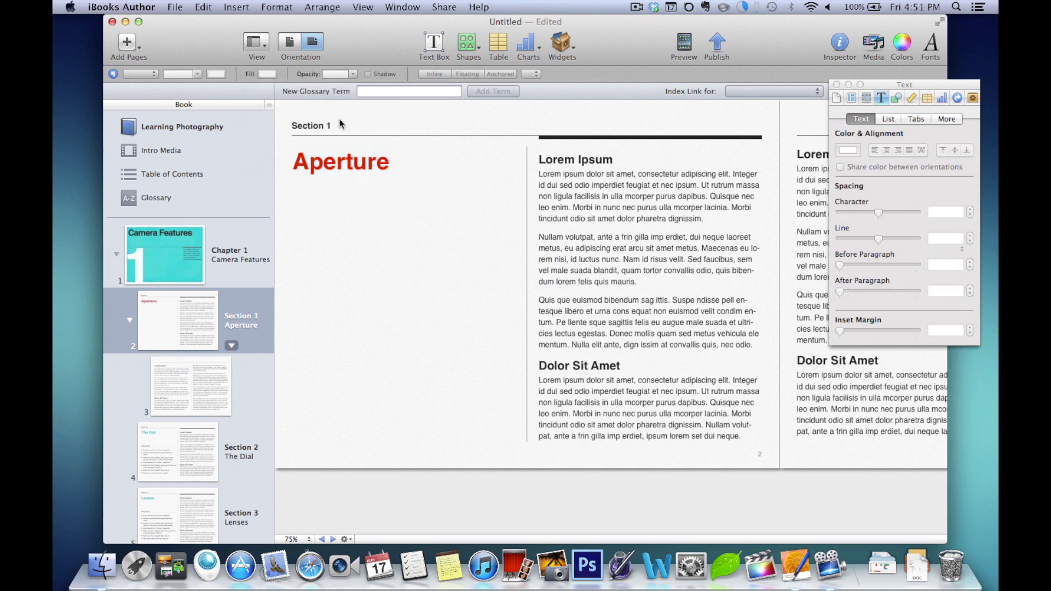
- Compare the page in portrait and landscape, ending in landscape
click(290, 43)
click(316, 44)
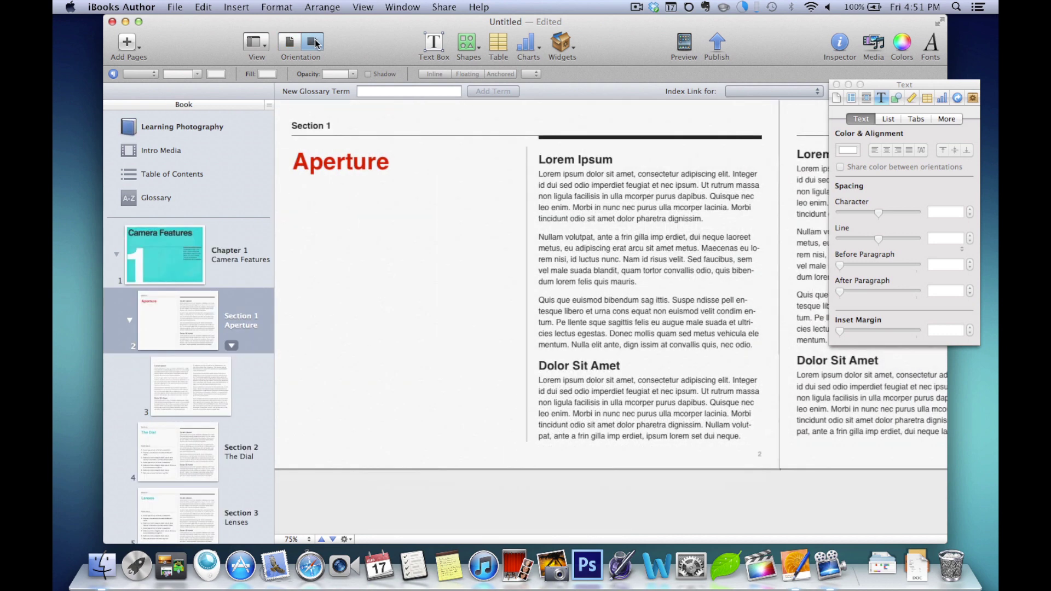
click(291, 42)
click(318, 37)
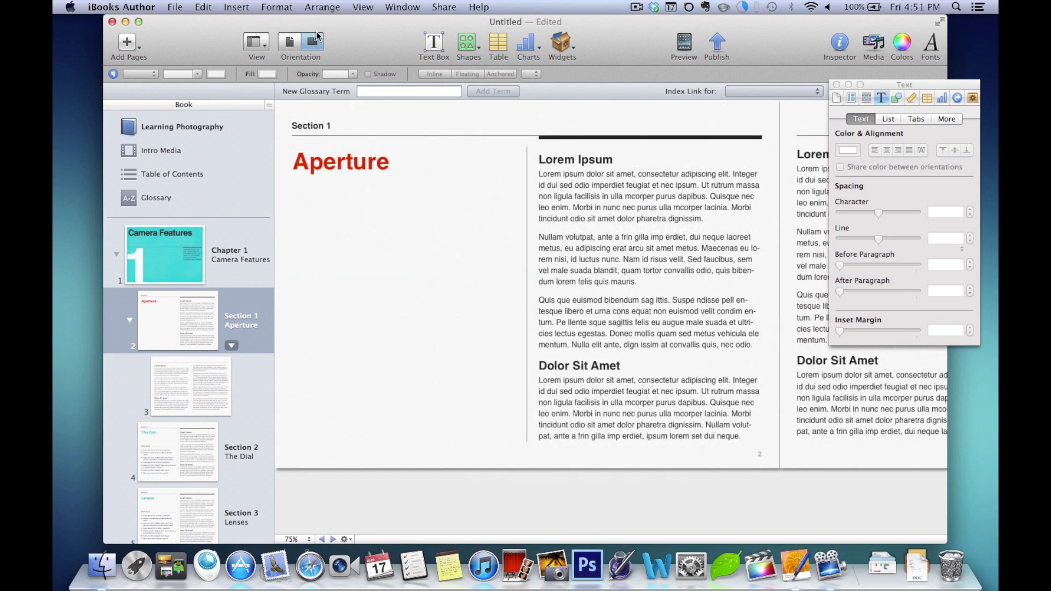
- Undo the APERTURE title edits, then disable portrait orientation in the Document settings
key(super+z)
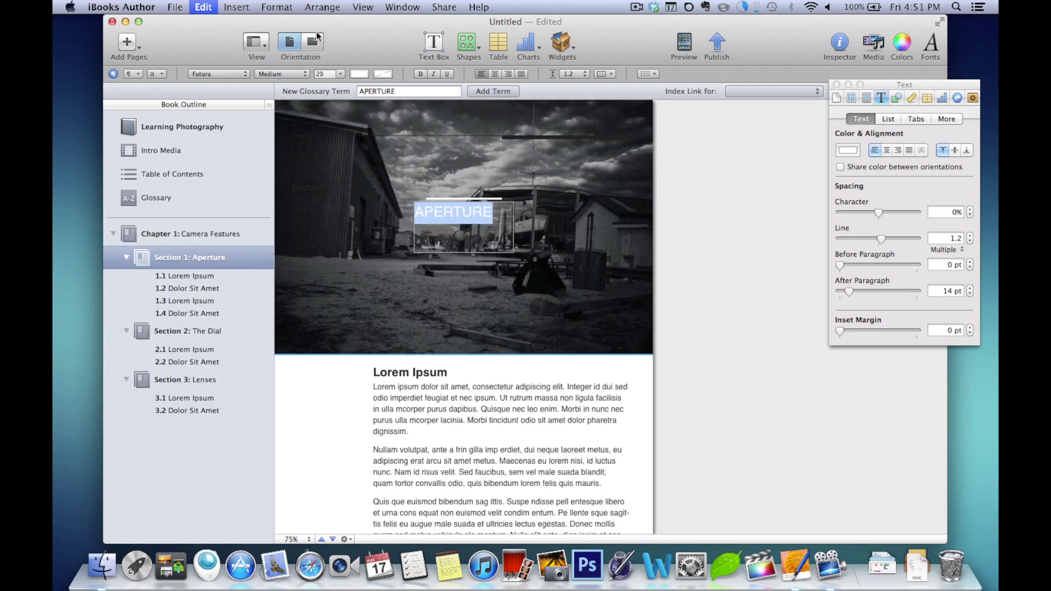
key(super+z)
key(super+z)
key(super+z)
key(super+z)
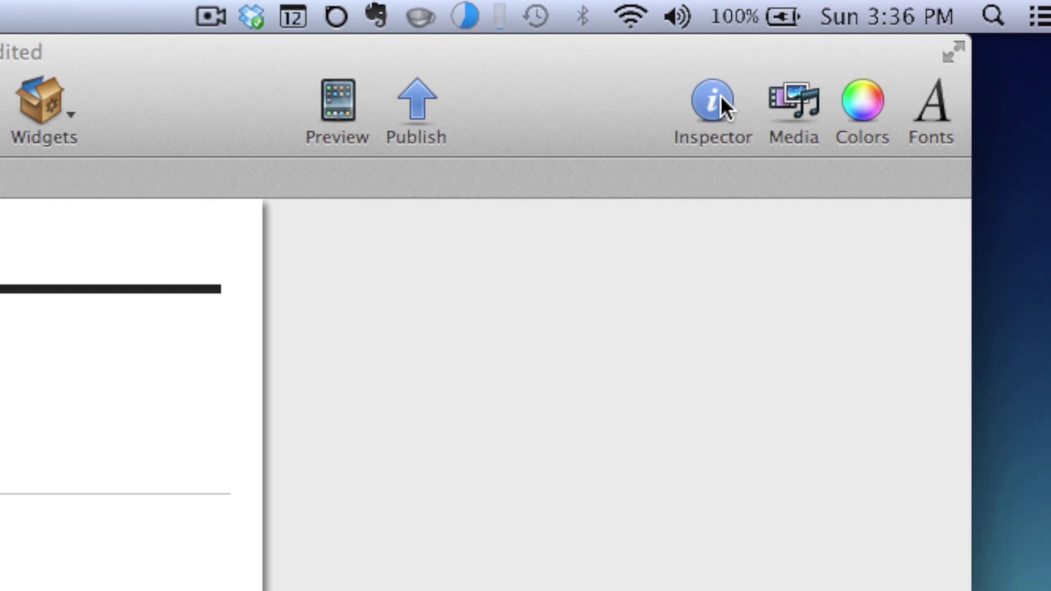
click(714, 100)
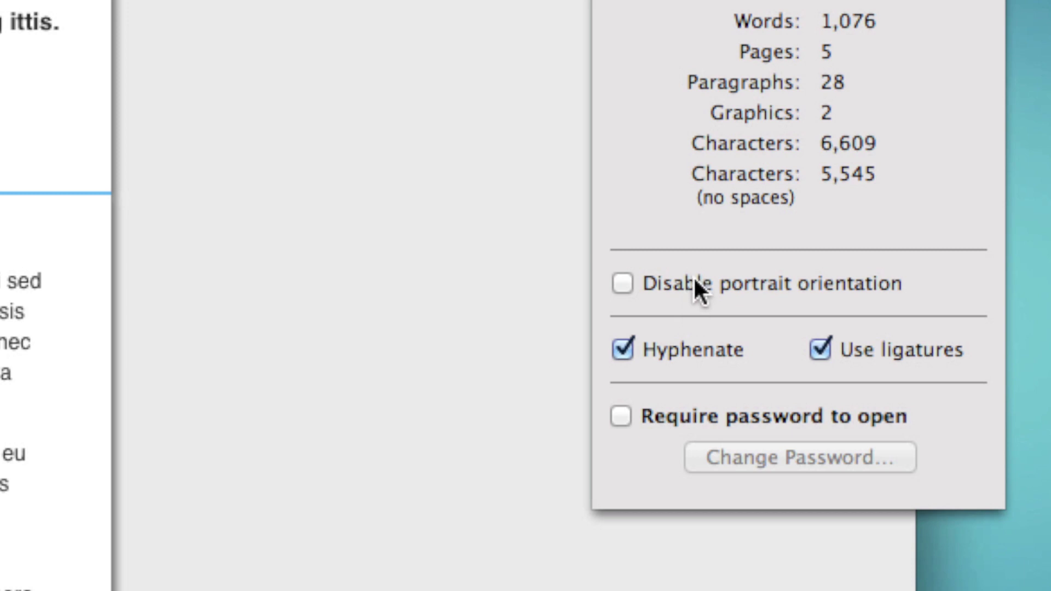
click(694, 281)
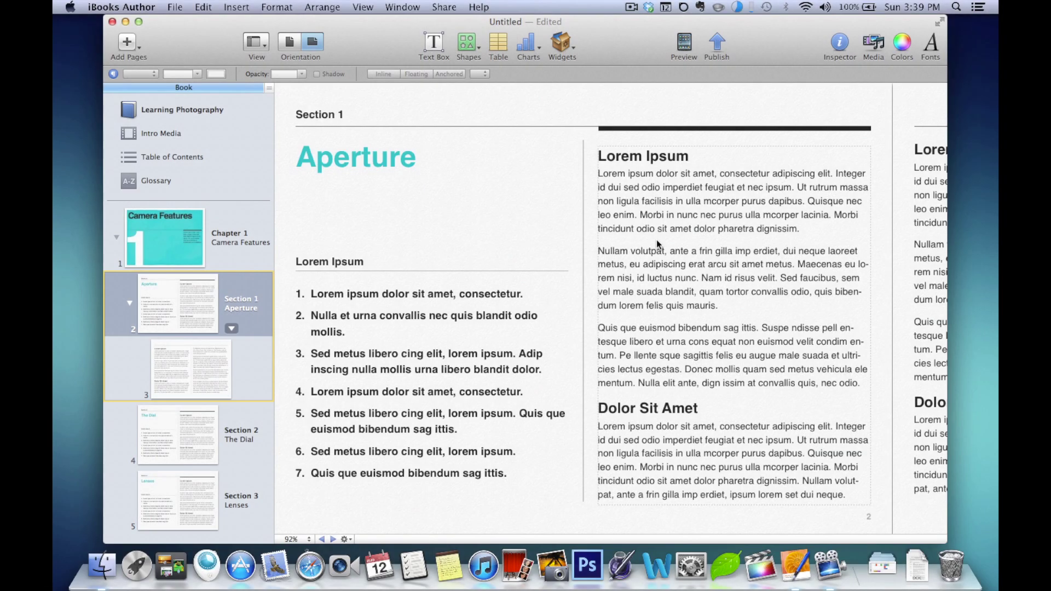
- Replace the right column's body text with a Gallery widget placed in that column
click(656, 238)
key(super+a)
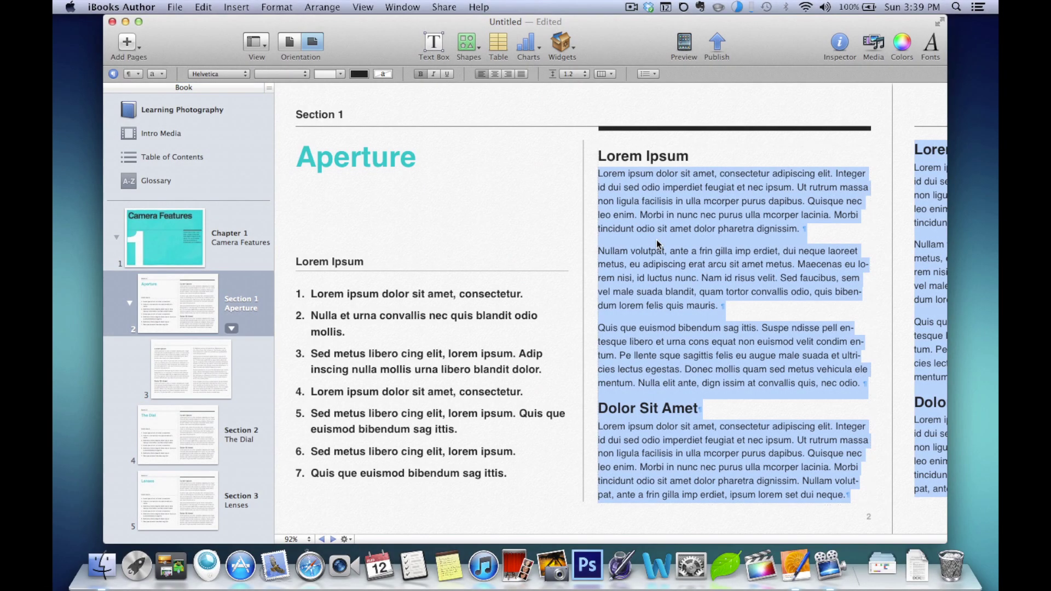
key(BackSpace)
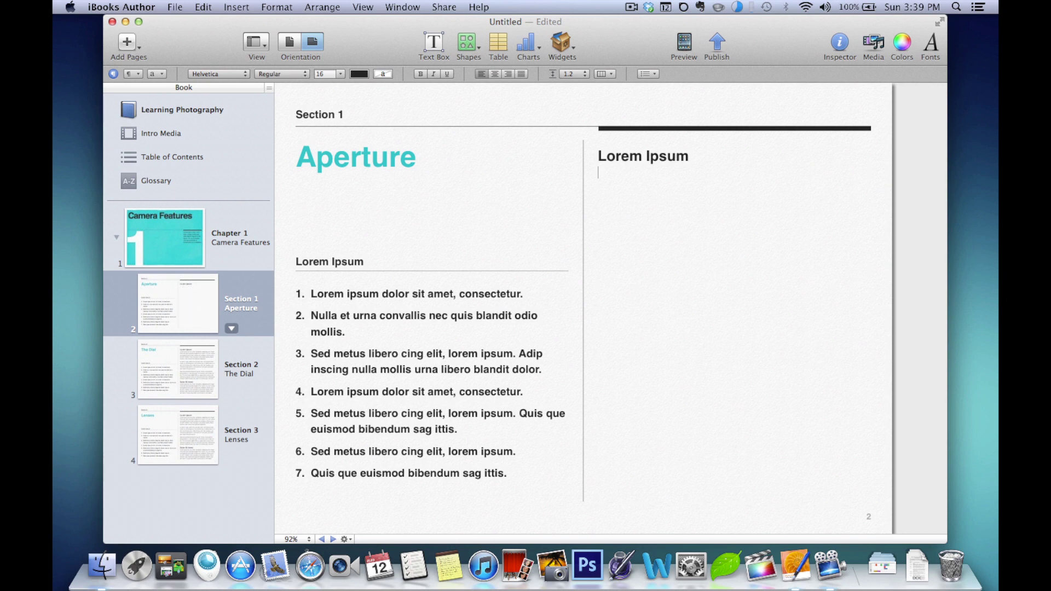
click(562, 38)
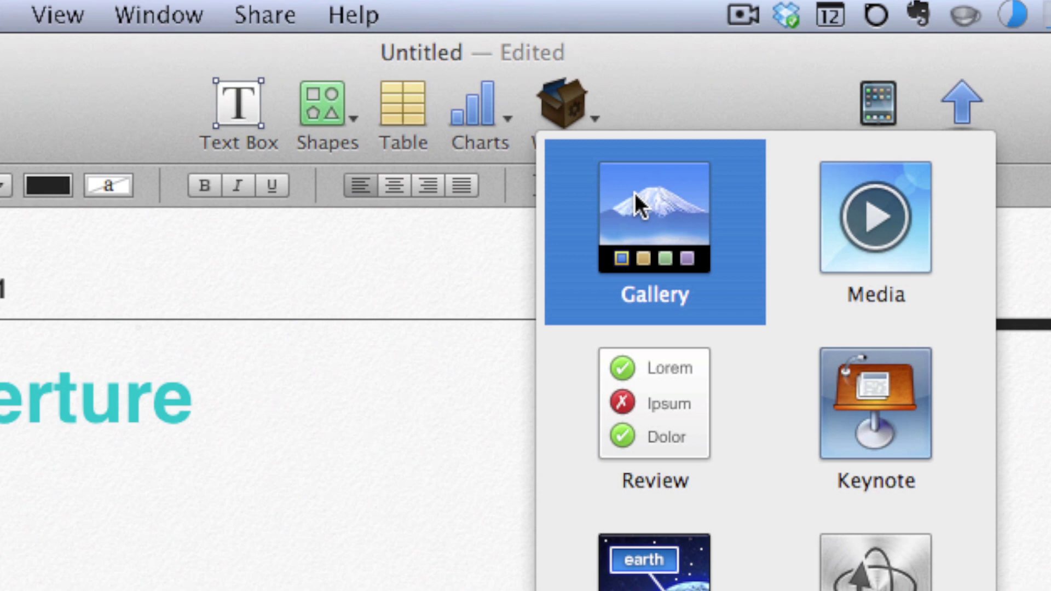
click(635, 192)
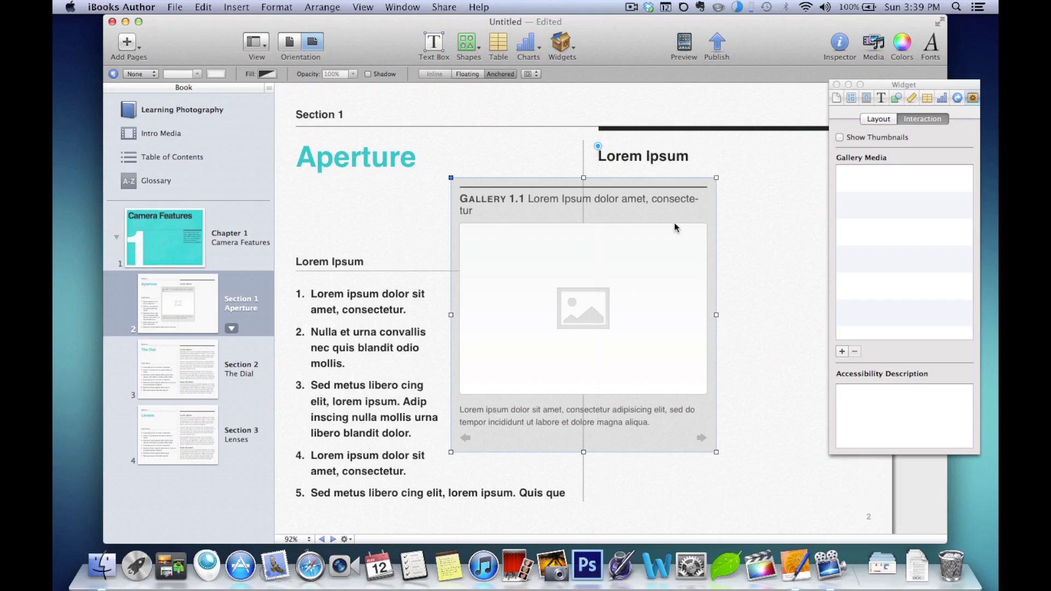
drag(674, 223, 823, 237)
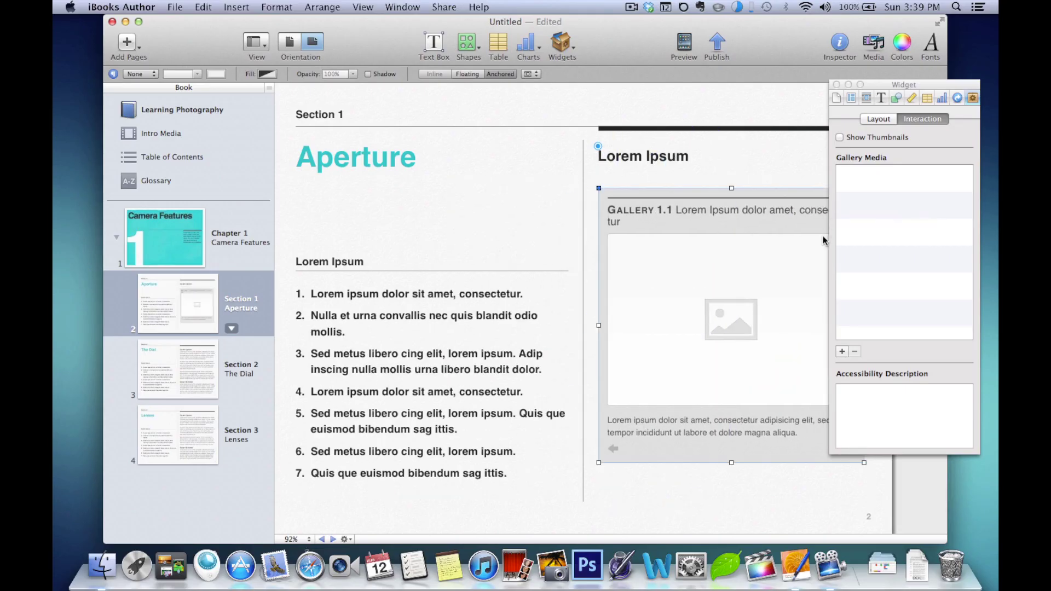
- Select both photo files on the desktop and carry them back to the book
key(F11)
drag(926, 284, 691, 207)
key(F11)
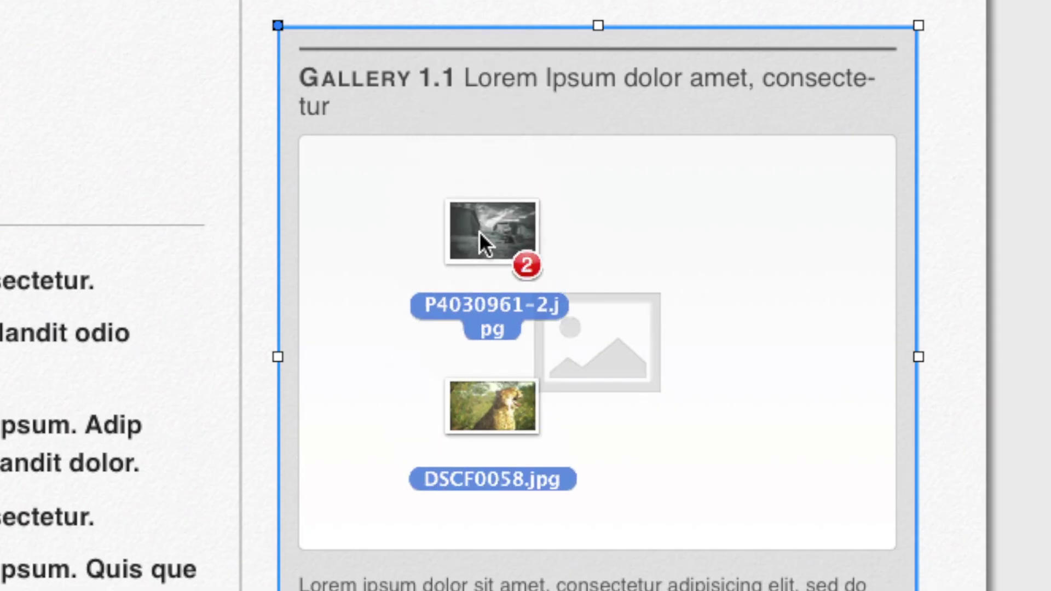
- Drop both photos into the gallery and show the cheetah image
drag(480, 233, 479, 233)
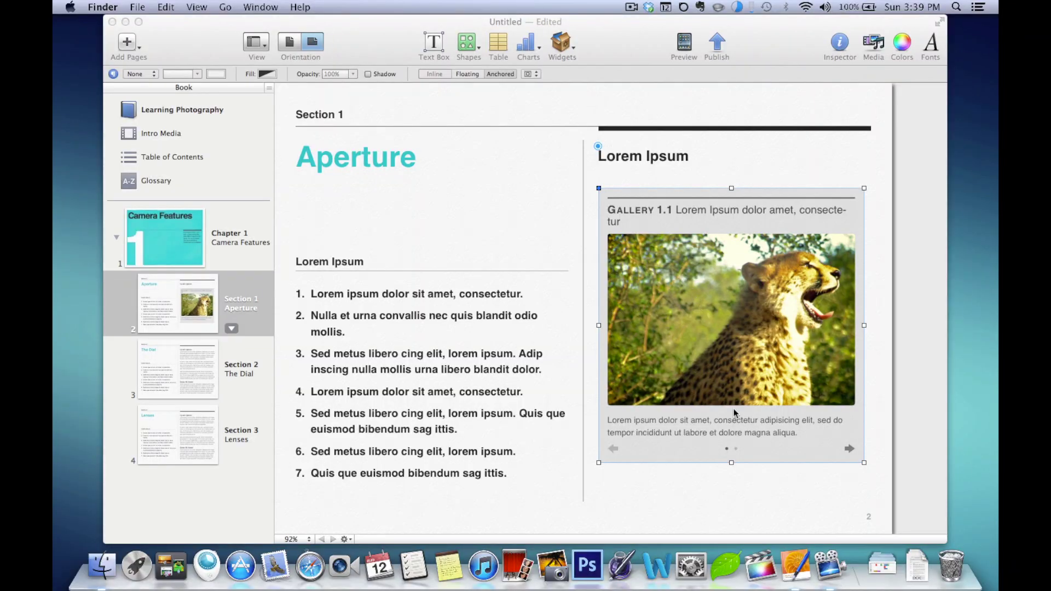
click(735, 446)
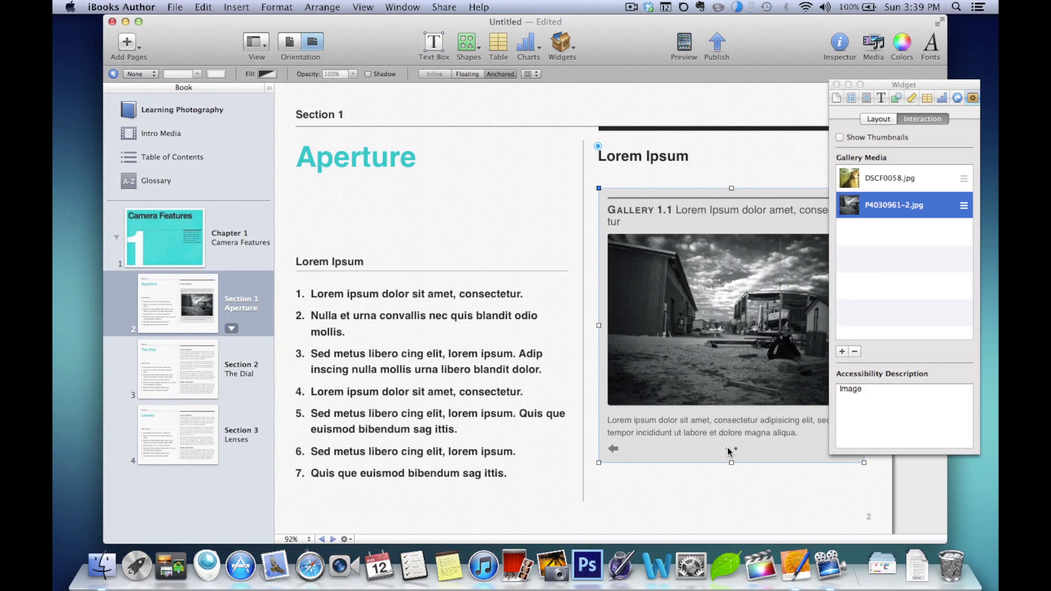
click(727, 449)
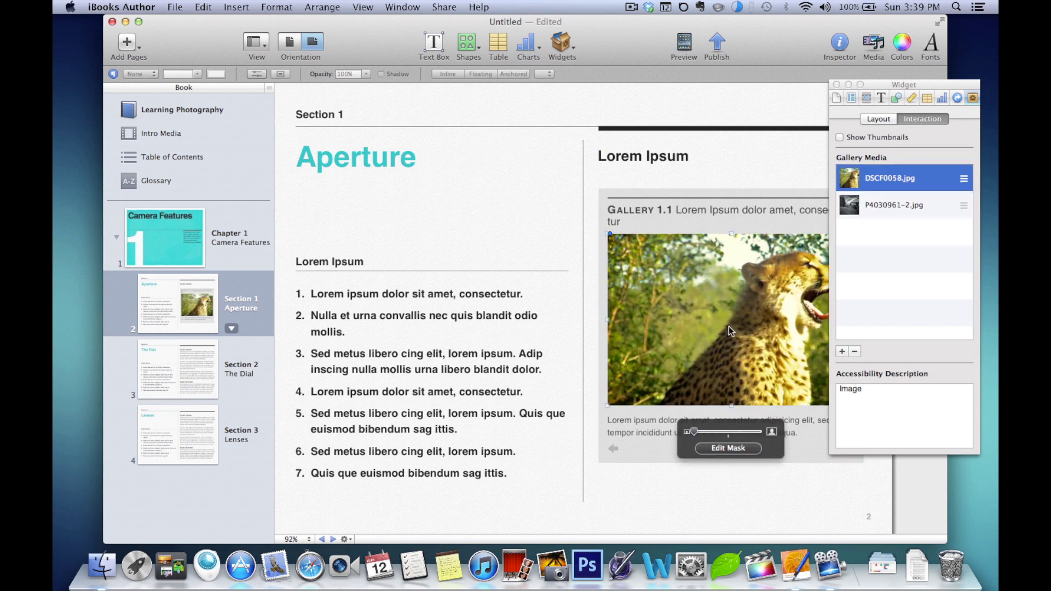
- Set the gallery to top/bottom layout with no title or caption and a 9 pt margin
click(884, 121)
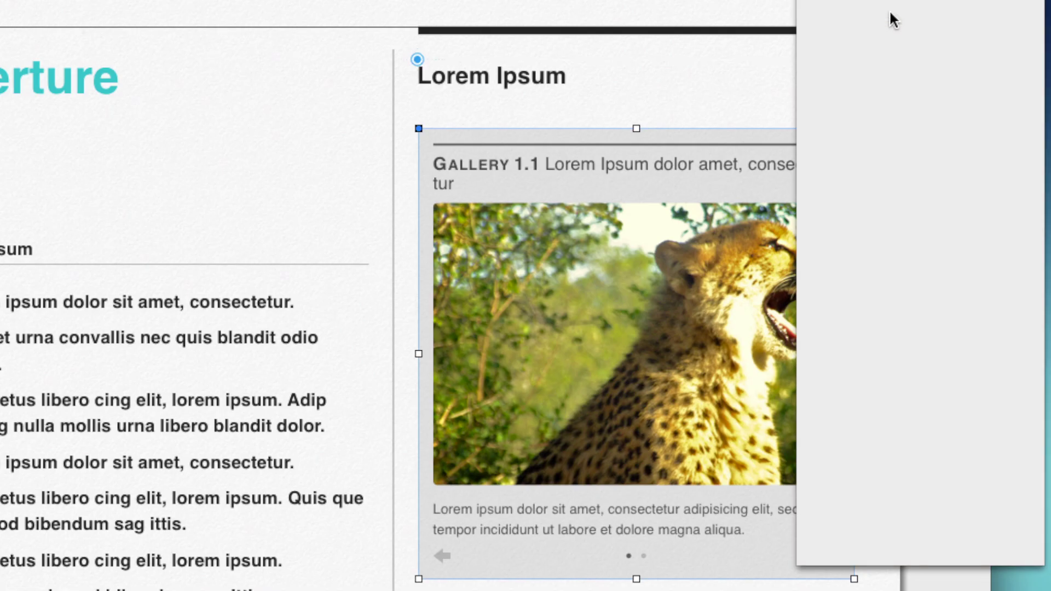
click(905, 146)
click(956, 270)
click(904, 146)
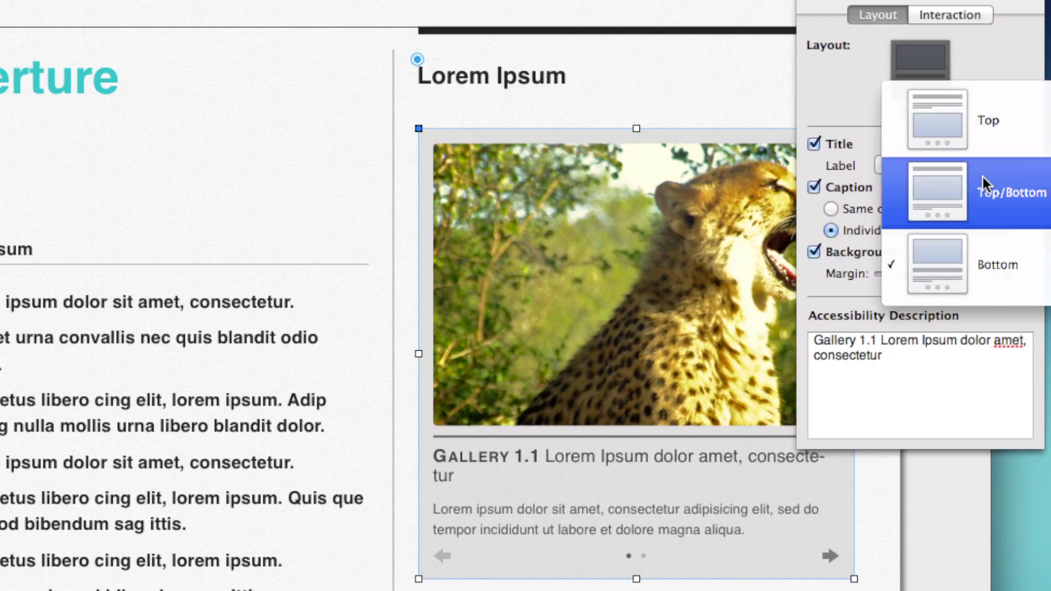
click(983, 176)
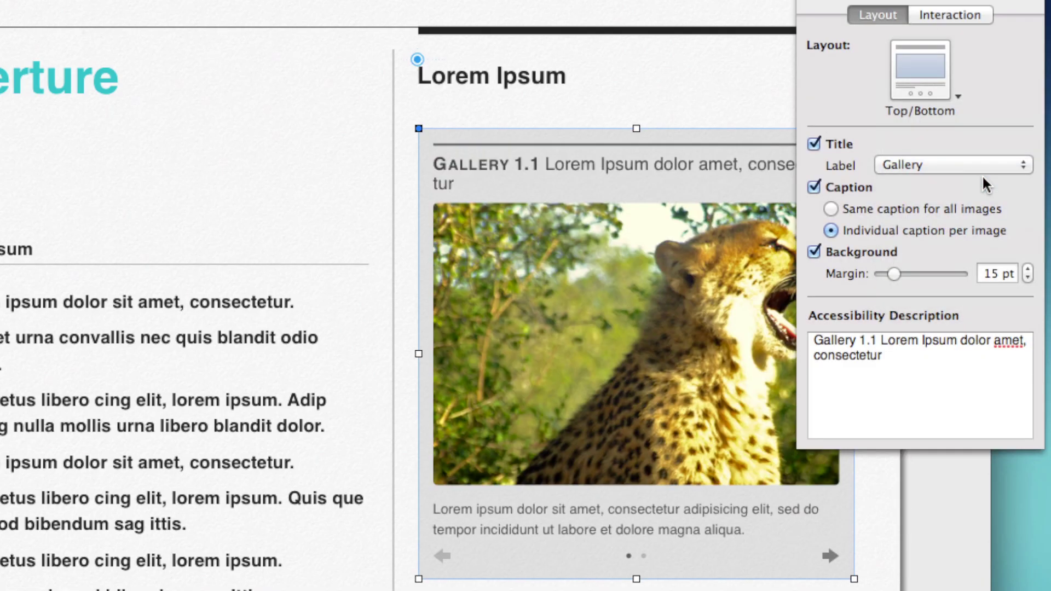
click(846, 143)
click(848, 187)
drag(894, 273, 882, 274)
click(837, 85)
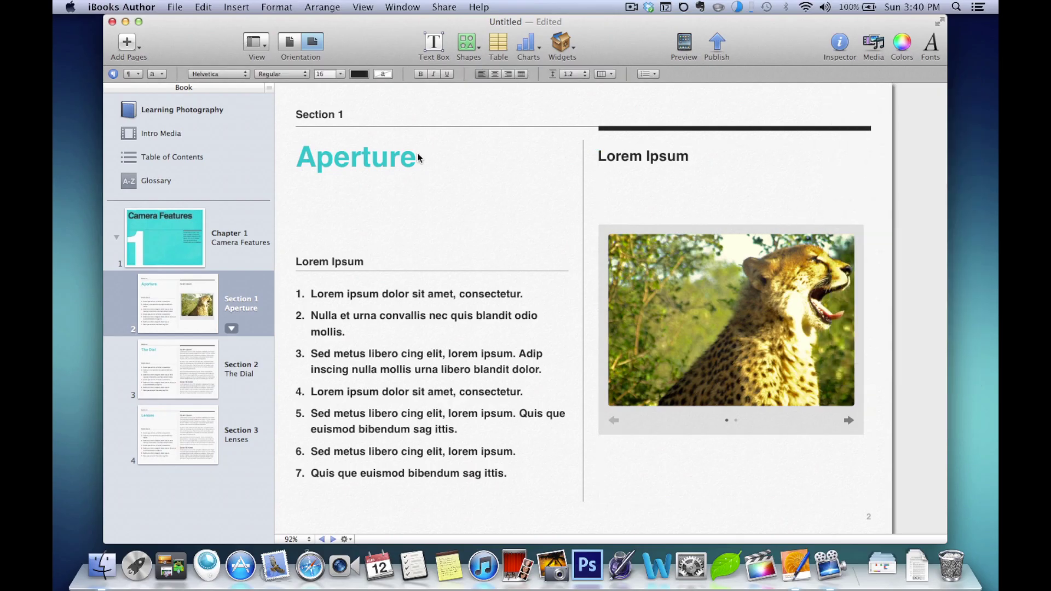
- Delete the page's text boxes and enlarge the gallery to fill the whole page
key(super+a)
super+click(683, 226)
key(BackSpace)
drag(683, 226, 368, 87)
drag(531, 267, 883, 504)
- Insert an Interactive Image widget and position it in the right column under Lorem Ipsum
click(758, 427)
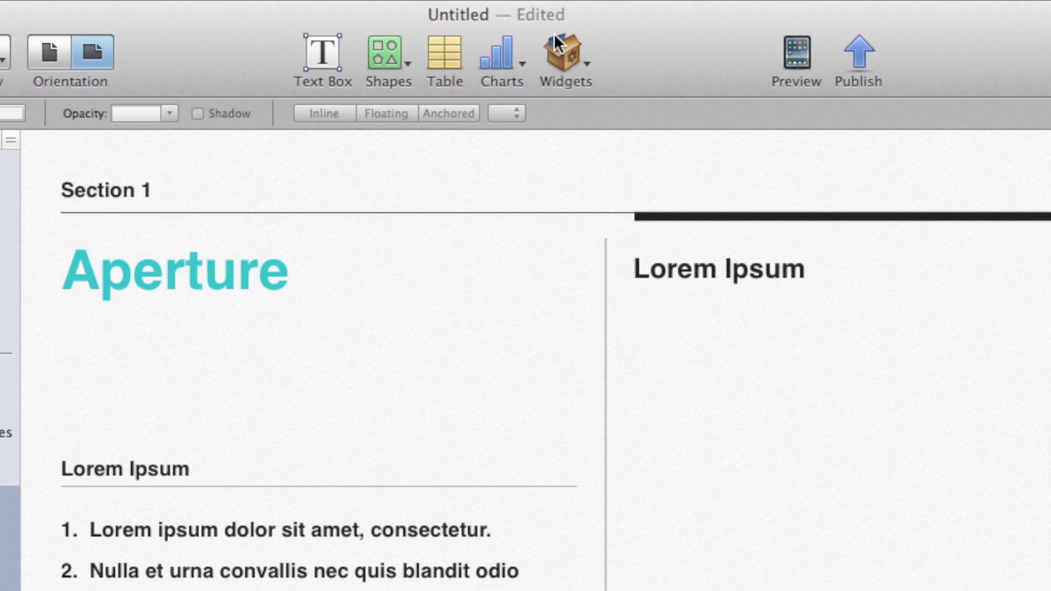
click(567, 46)
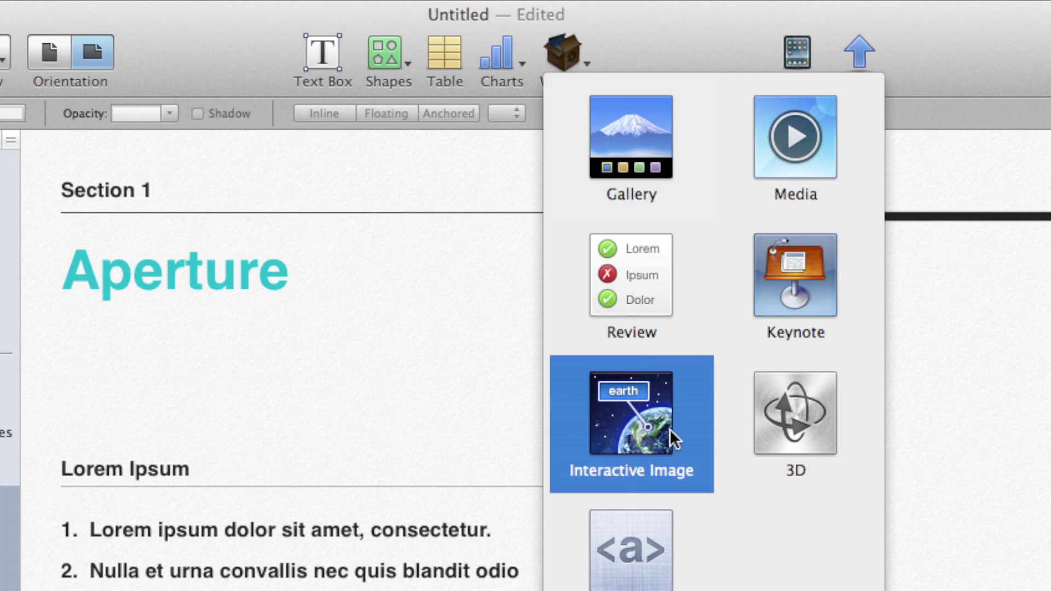
click(648, 438)
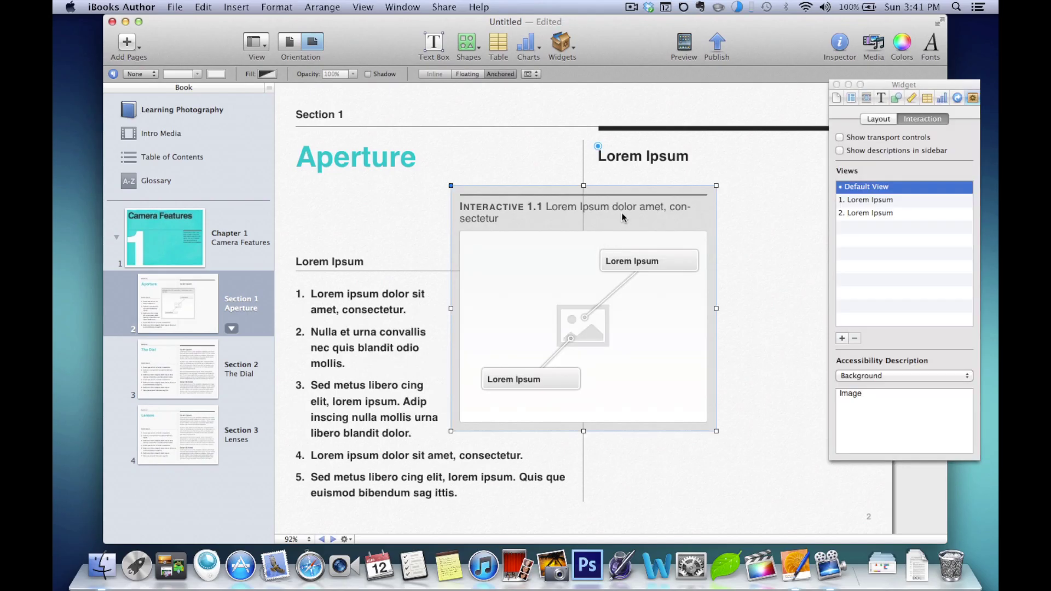
drag(623, 213, 774, 222)
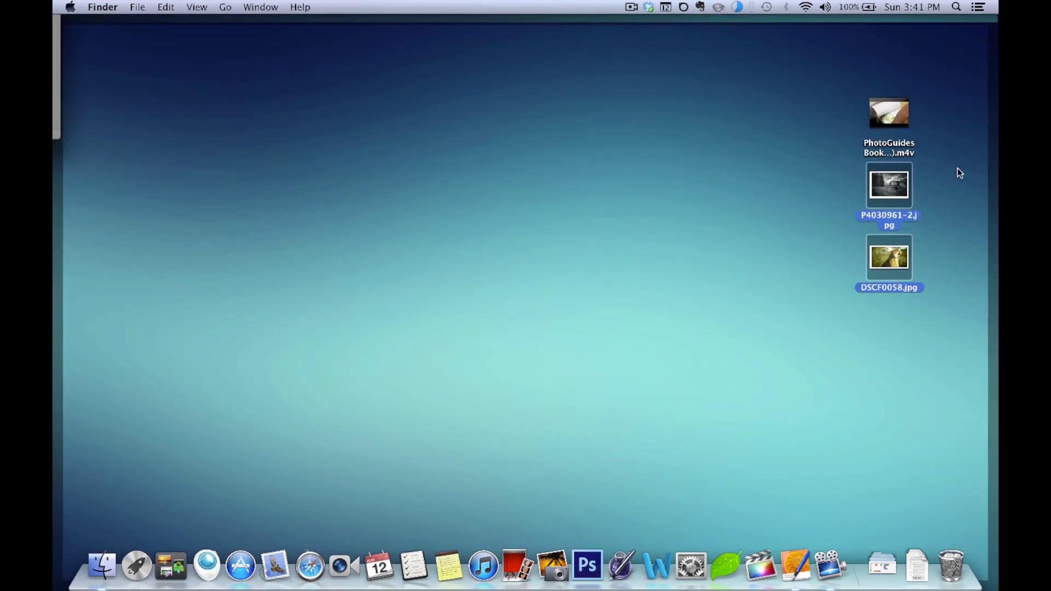
- Drop the black-and-white photo into the interactive image and move callout 2's anchor onto the round object
click(887, 188)
drag(887, 187, 666, 317)
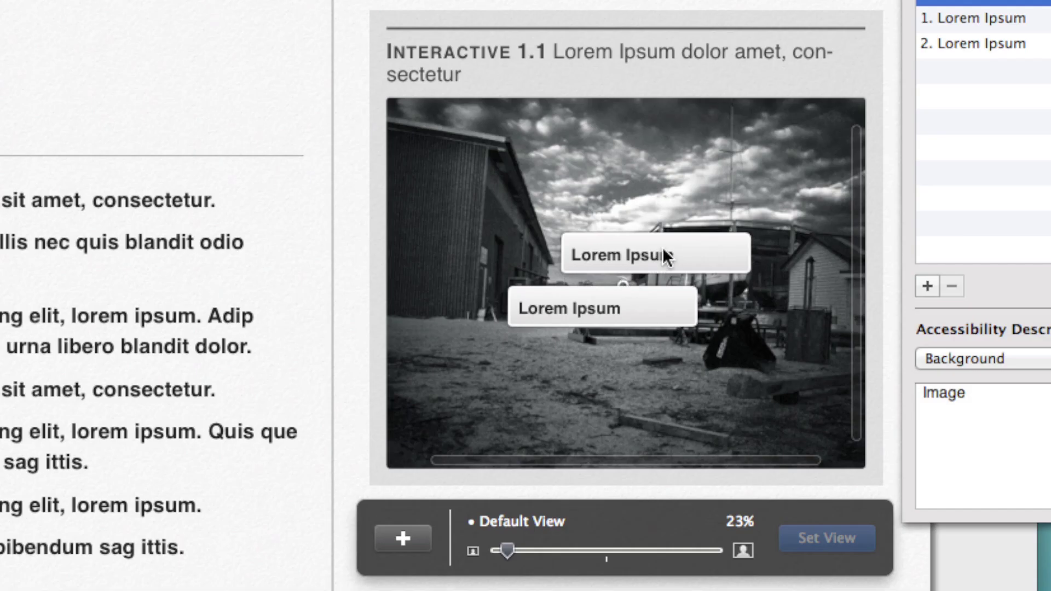
click(737, 224)
drag(707, 252, 816, 150)
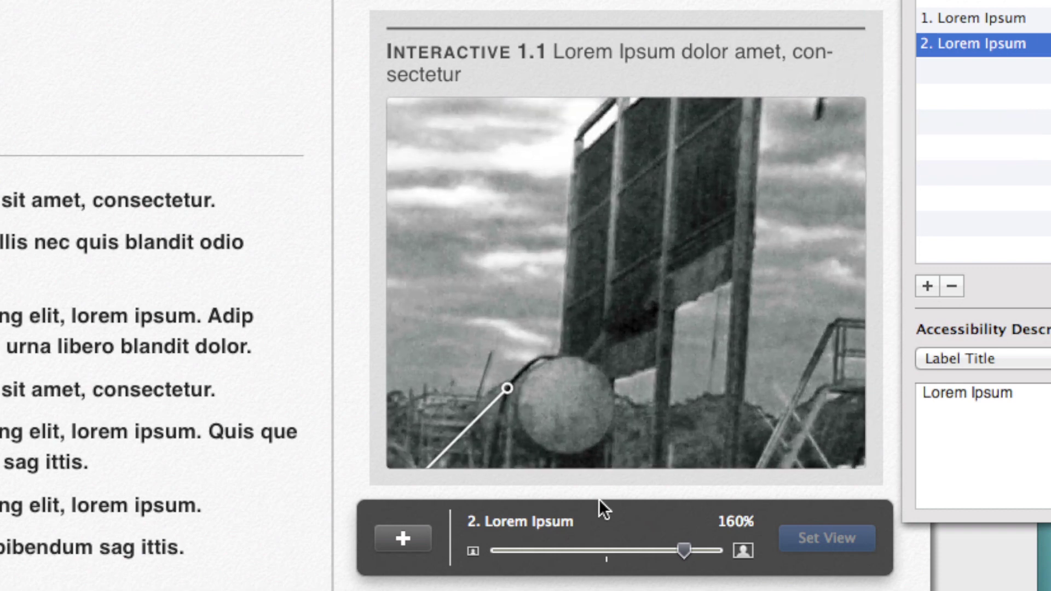
- Zoom the second view to 63%, frame the boat, and move the callout box lower
drag(679, 550, 557, 556)
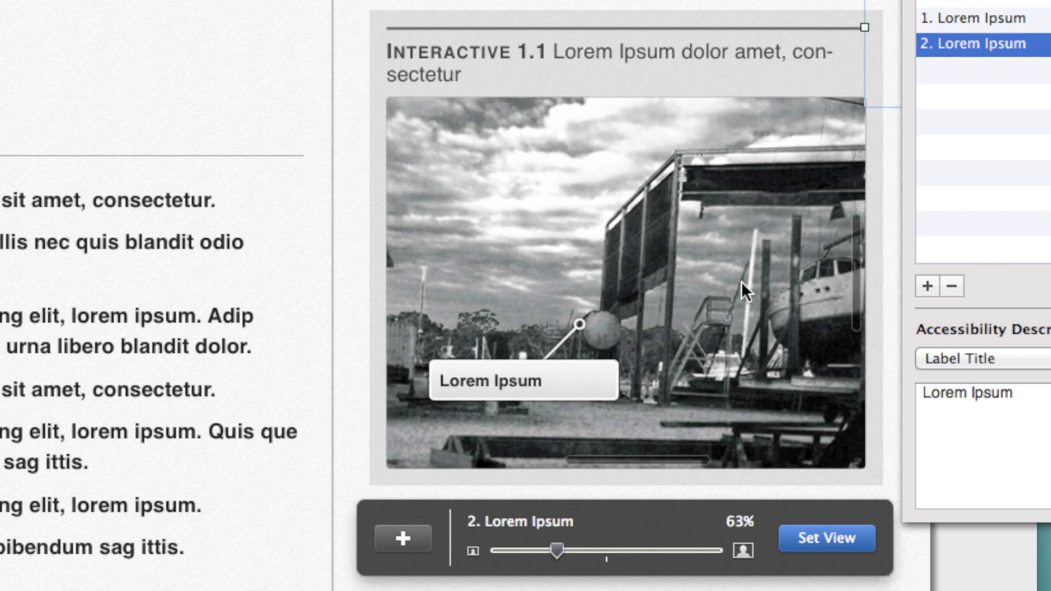
drag(742, 281, 539, 377)
drag(736, 211, 774, 411)
- Title the callout 'The Golden Mean' with rule-of-thirds text and save the view
double_click(686, 268)
text(The Golden Mean)
key(Tab)
text(Subject is placed where the rule )
text(of thirds intersects)
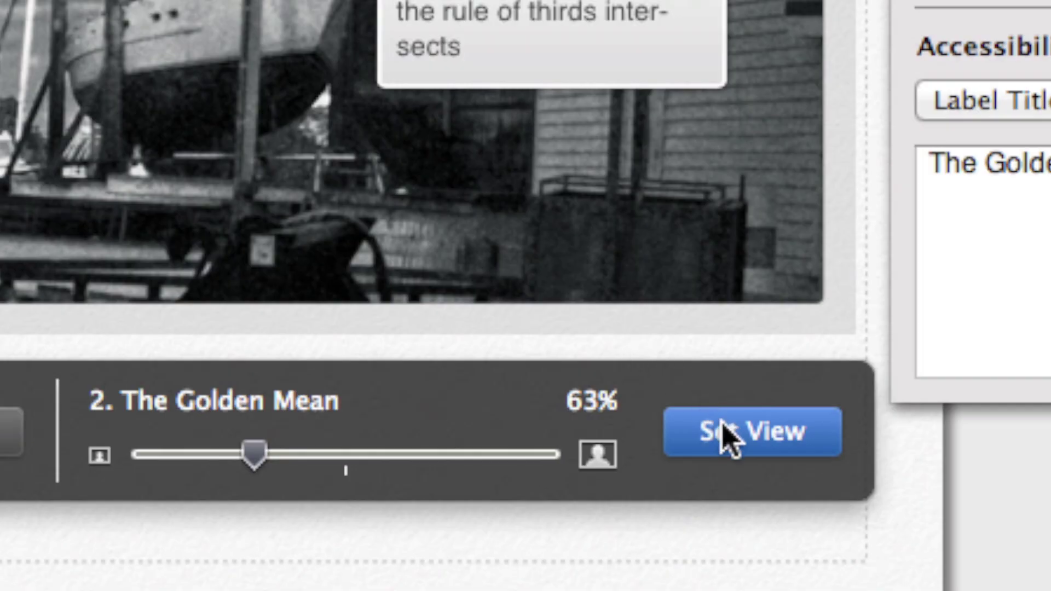
click(811, 537)
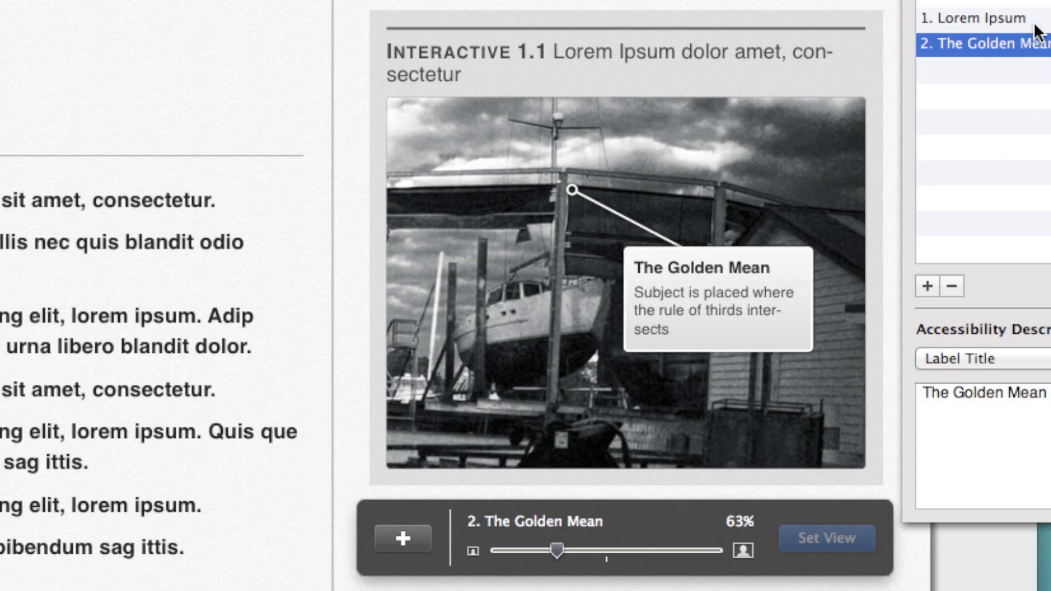
click(1035, 26)
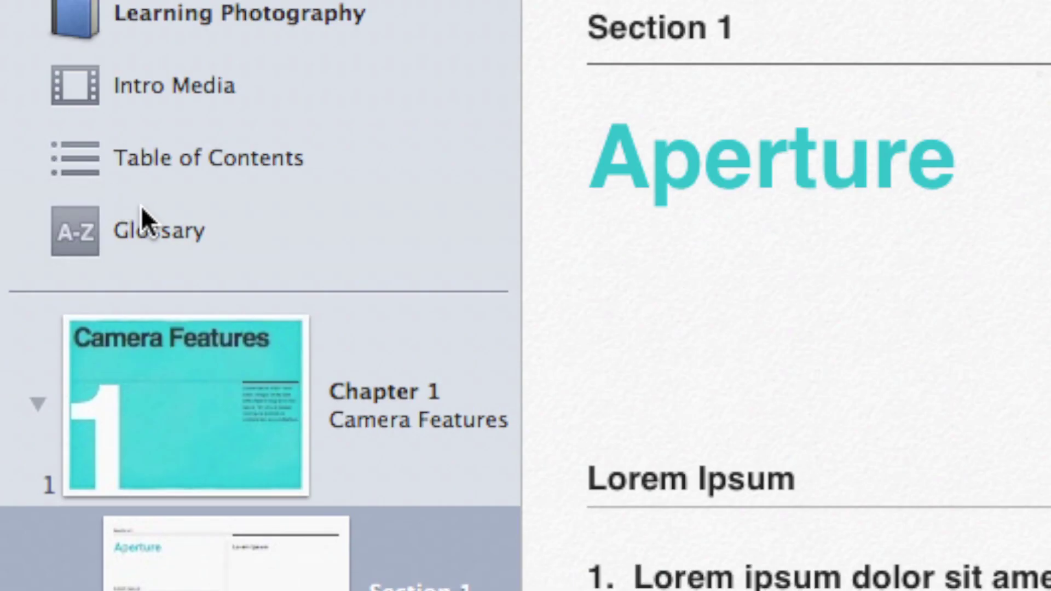
- Add the glossary term Aperture, defined as the lens's adjustable opening that dilates like a pupil
click(147, 230)
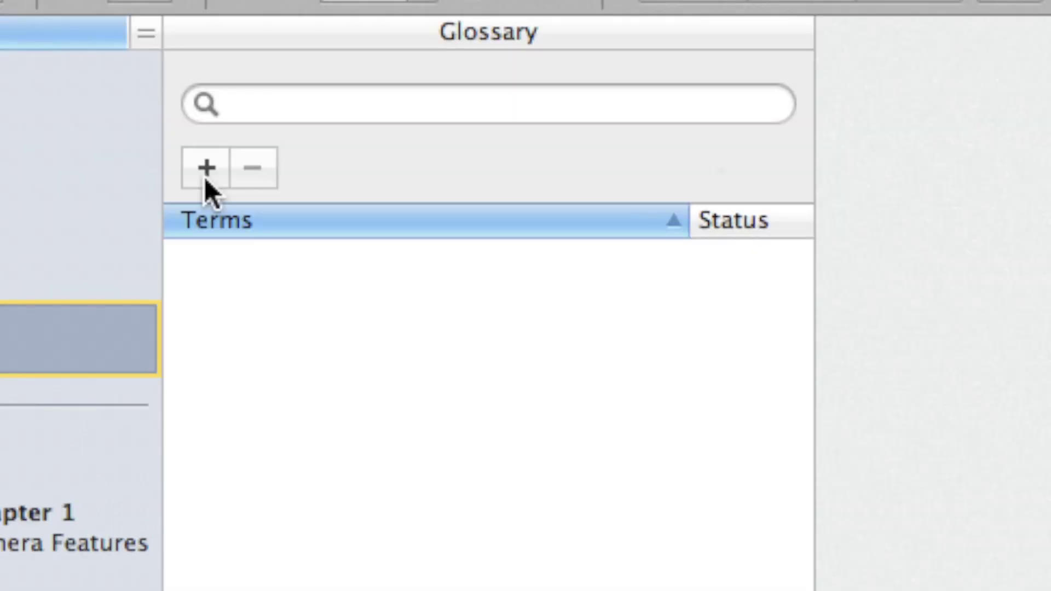
click(206, 168)
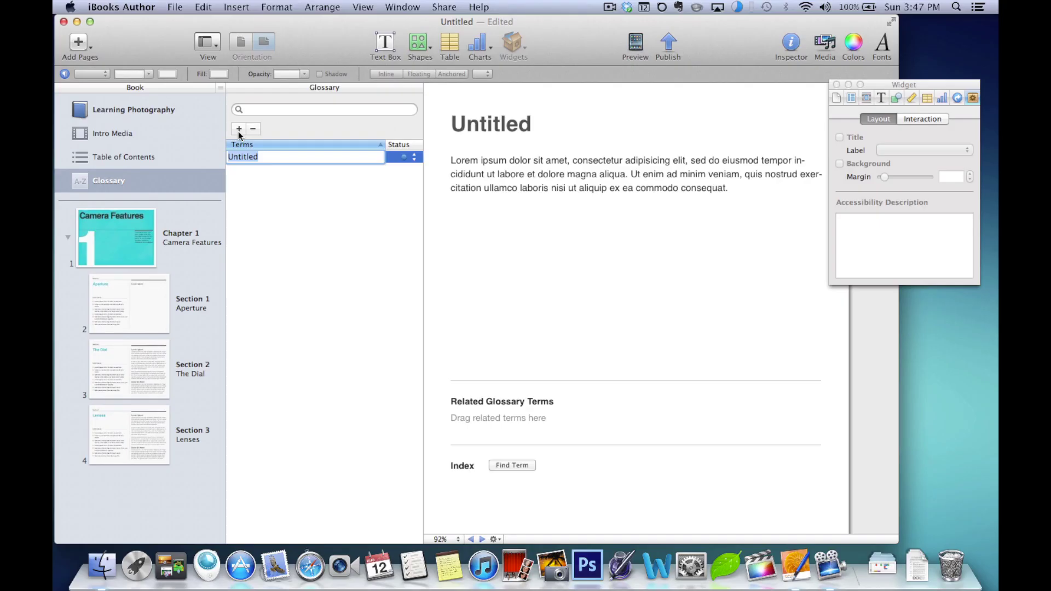
text(Aperture)
click(532, 170)
text(The adjustable opening in your lens. Like the pupil of your eye, the aperture can dilate or contract to allow more or le)
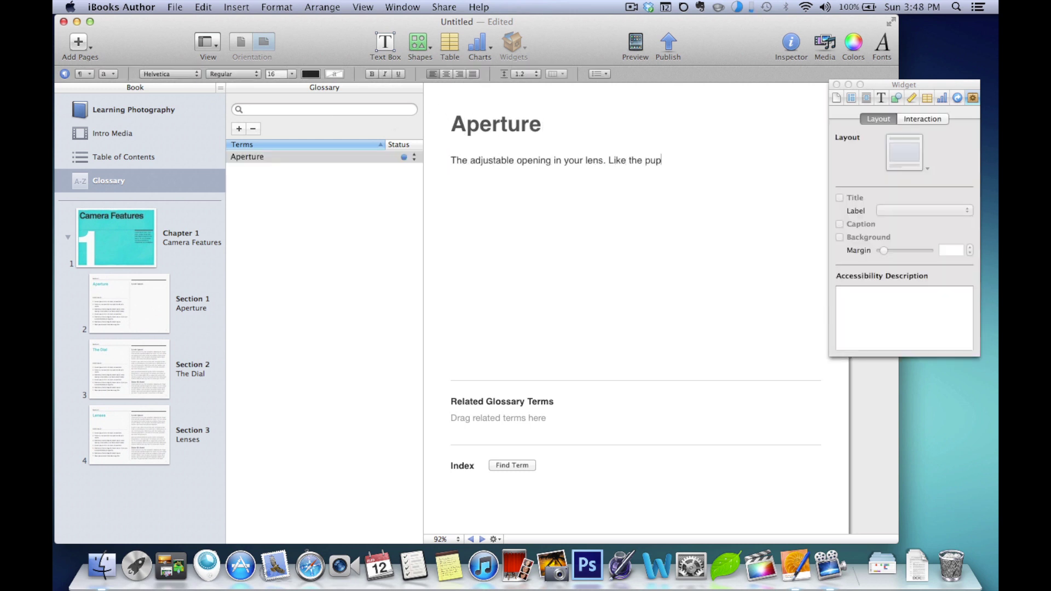
text(ss light through to your camera's sensor.)
key(Escape)
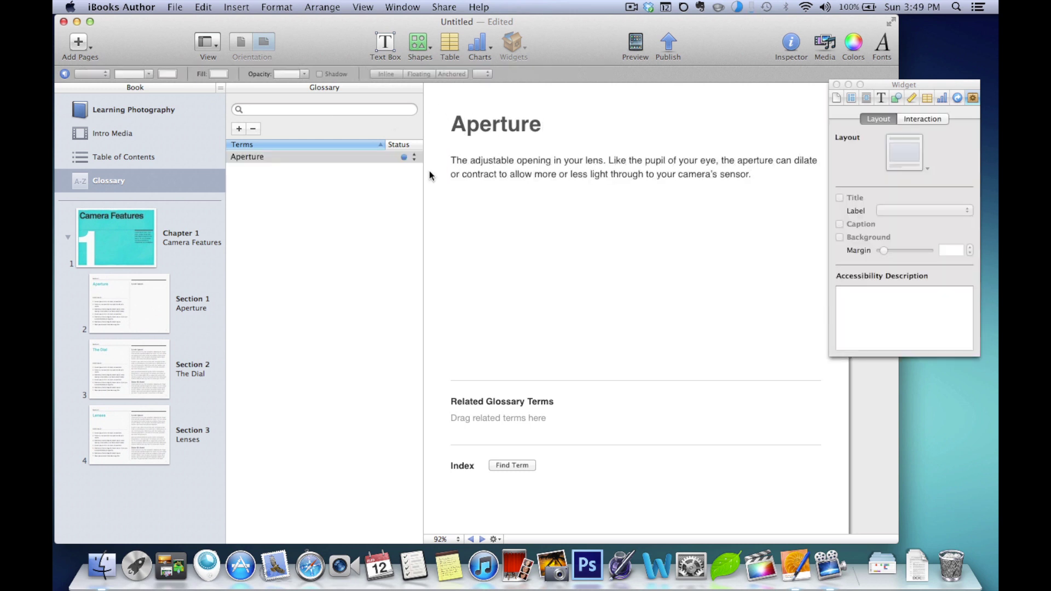
- Type "The camera's Aperture blah blah depth of field" into Section 1's body text
click(141, 299)
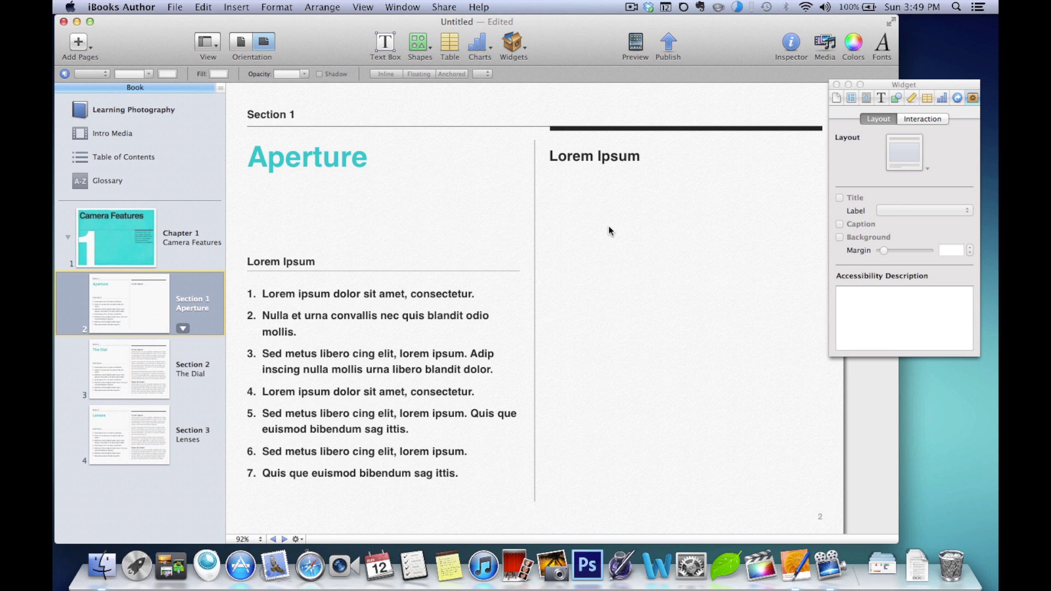
click(622, 227)
text(The camera's Aperture blah blah depth of field)
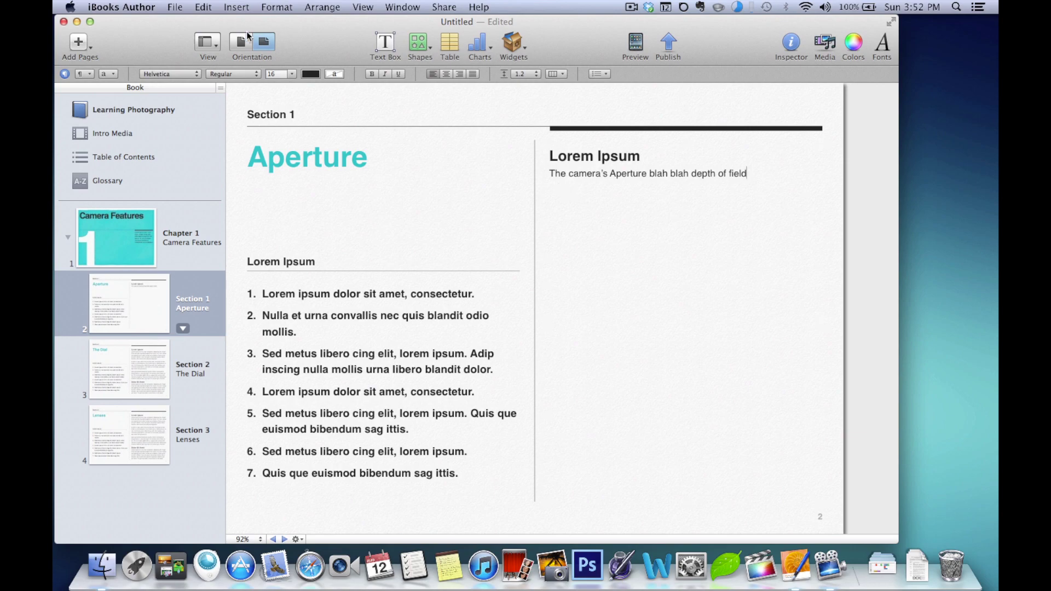
- Link the word Aperture to its glossary term via the Glossary toolbar, then check the glossary
click(211, 41)
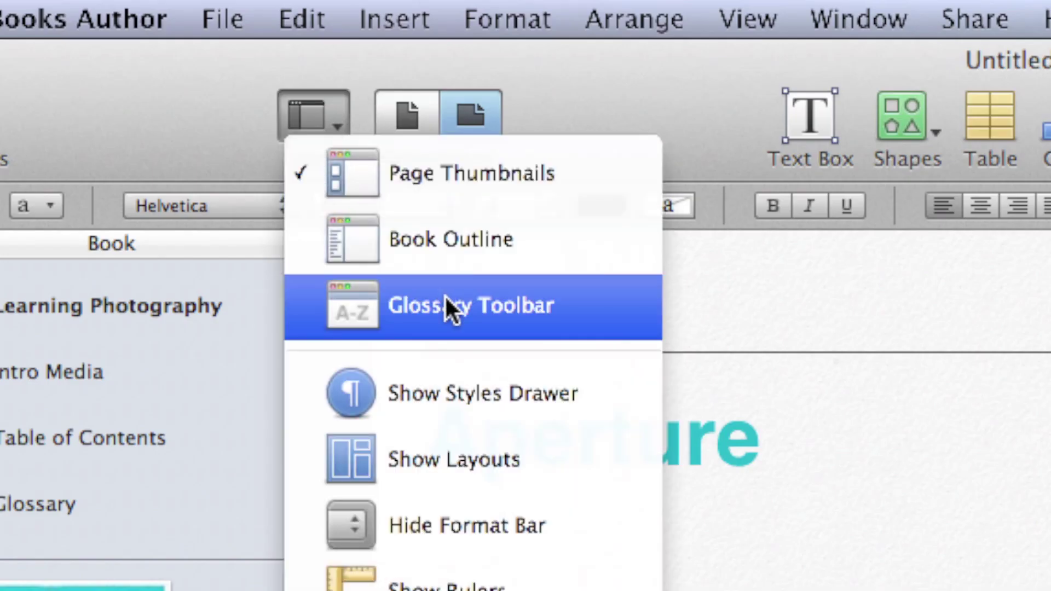
click(445, 295)
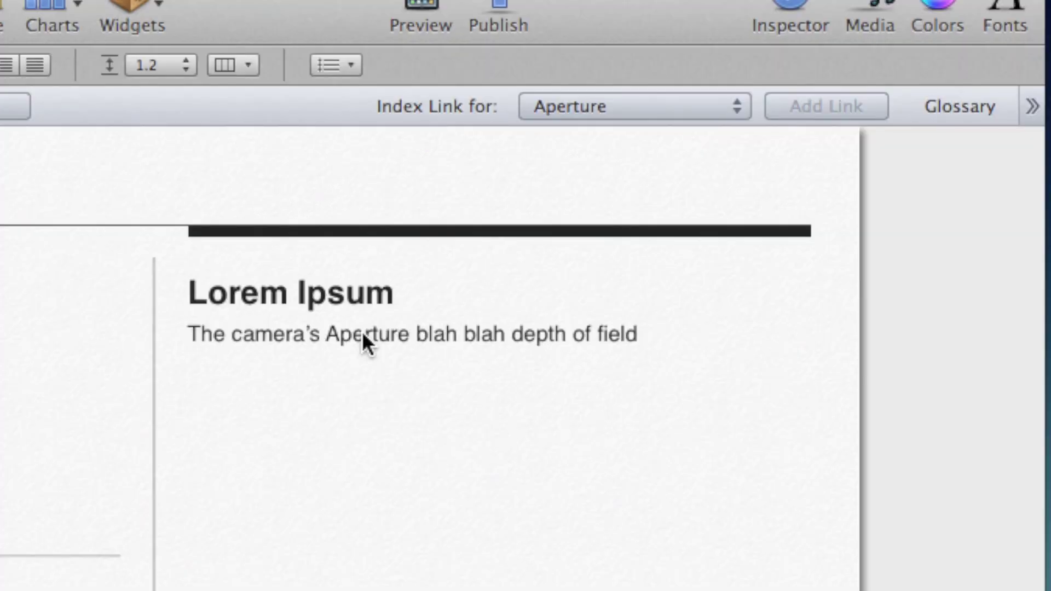
double_click(611, 187)
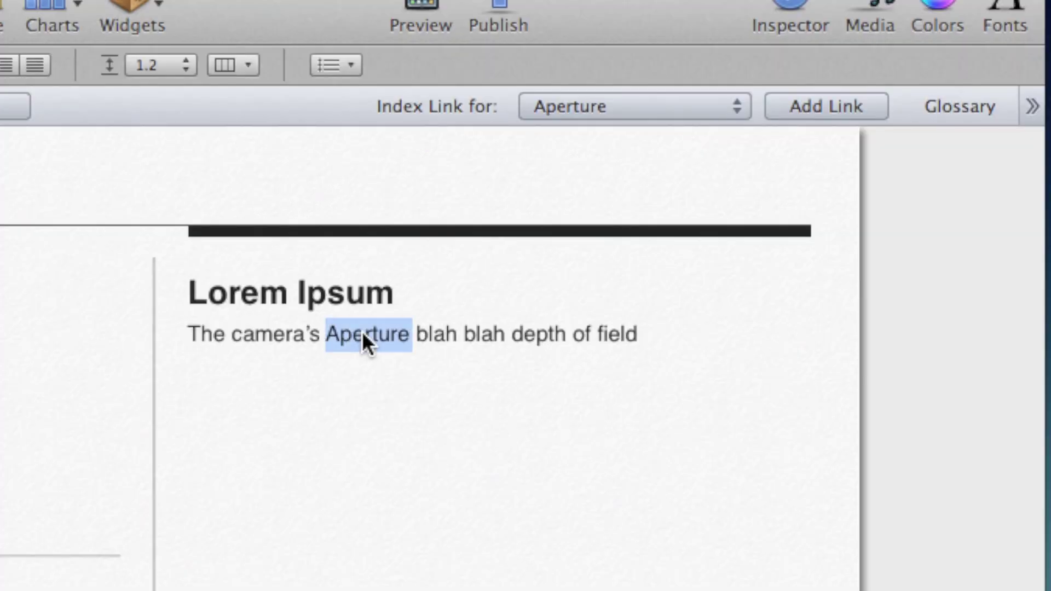
click(638, 104)
click(606, 104)
click(819, 98)
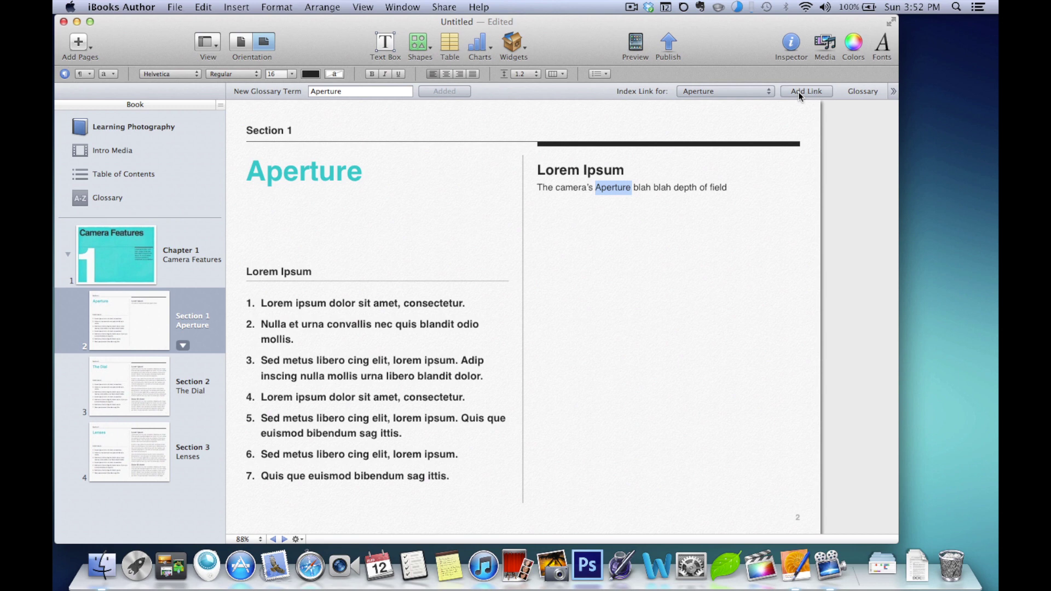
click(634, 205)
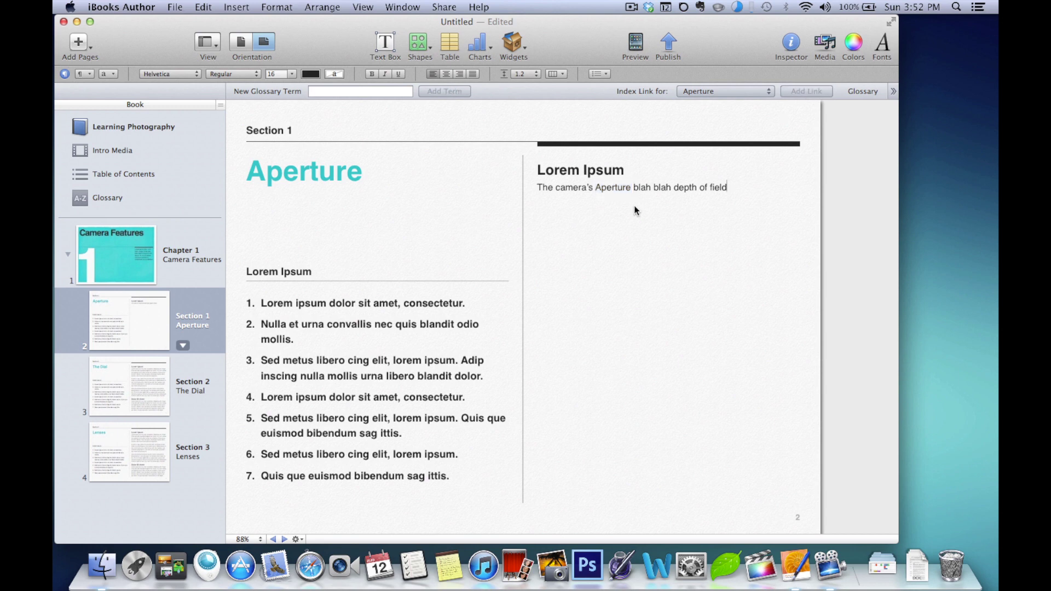
key(cmd+shift+e)
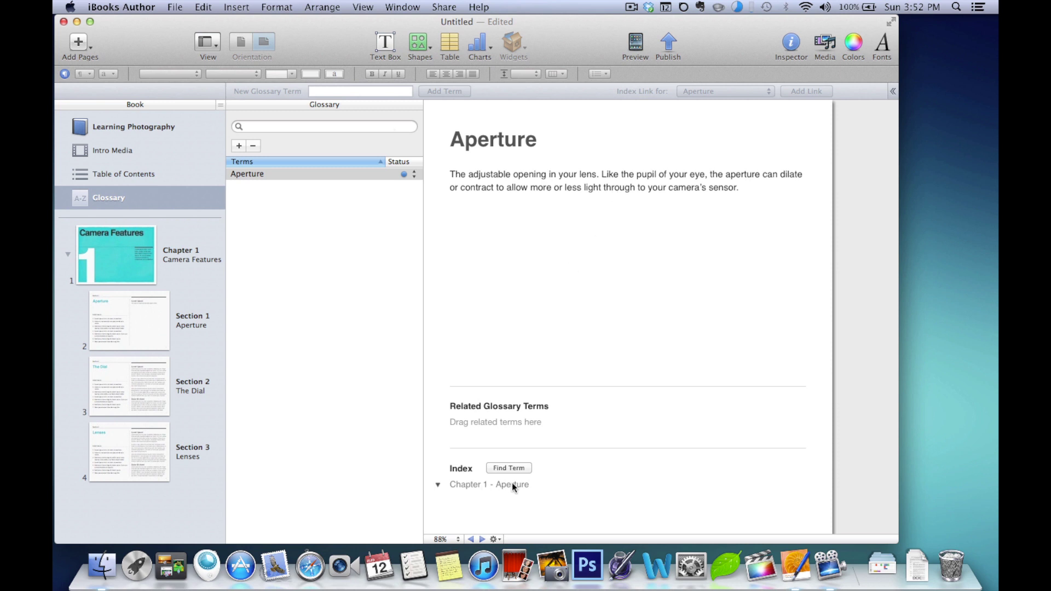
- Add 'depth of field' from the Section 1 text as a glossary term and view its entry
click(146, 325)
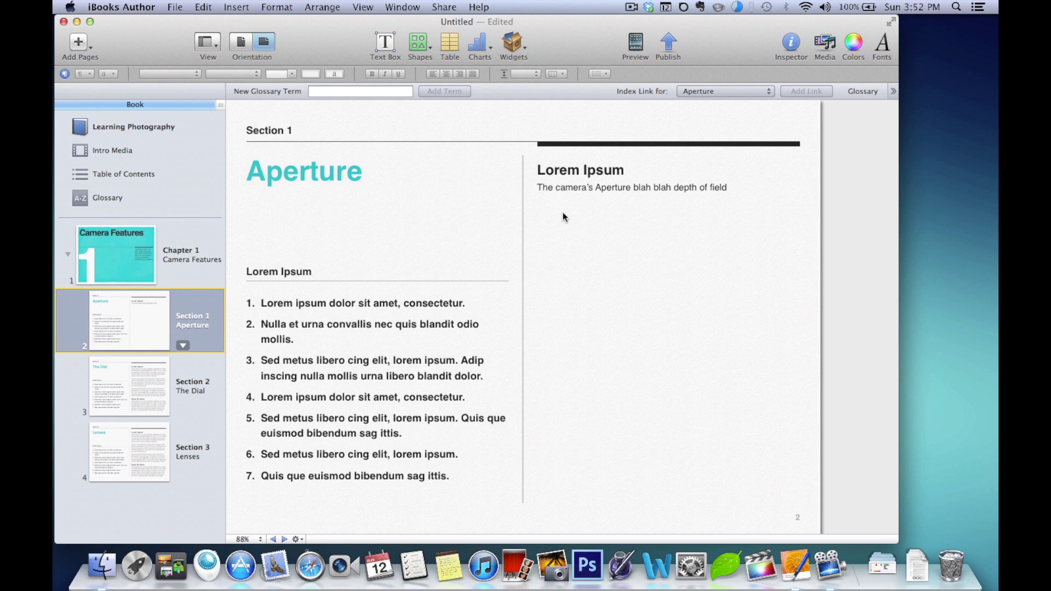
click(678, 191)
drag(674, 189, 727, 189)
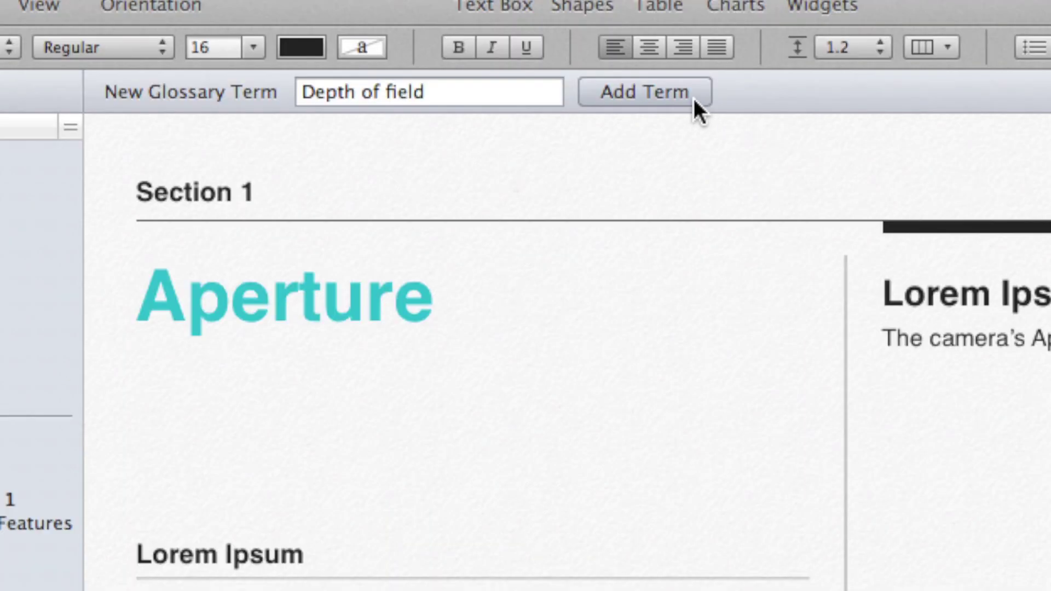
click(694, 98)
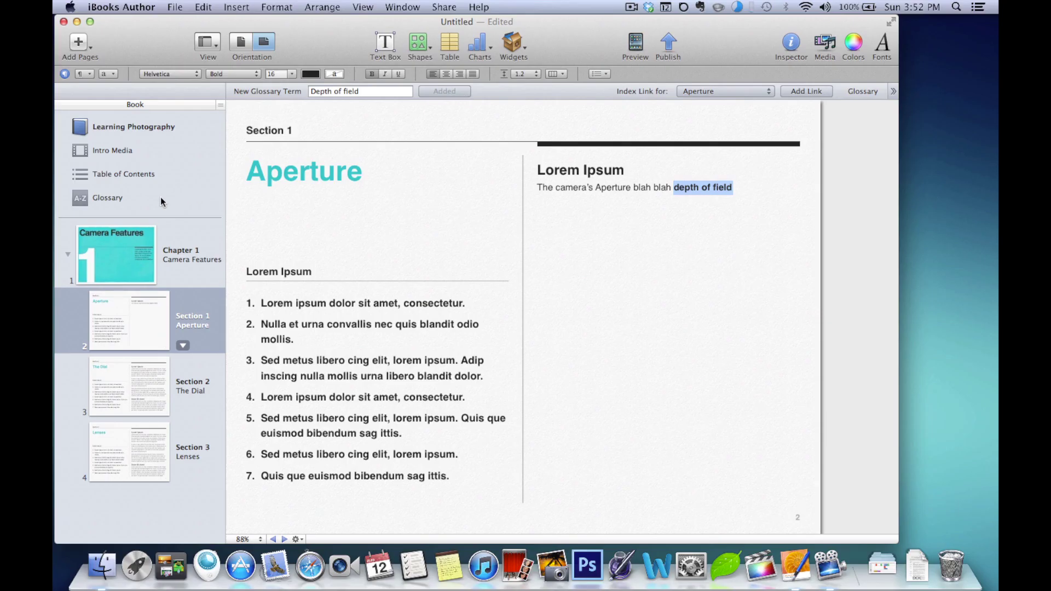
click(161, 200)
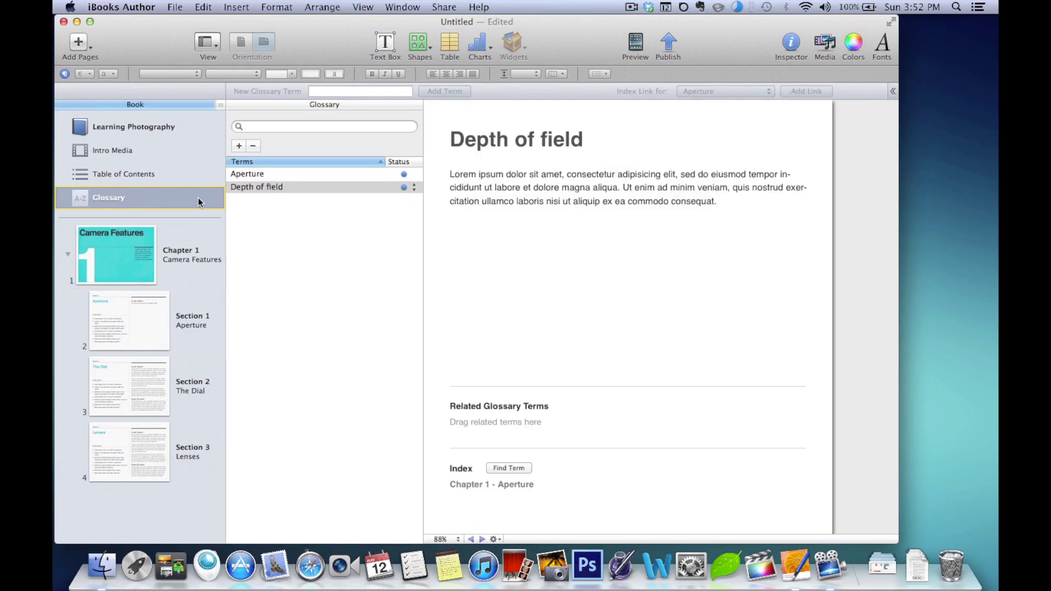
click(317, 188)
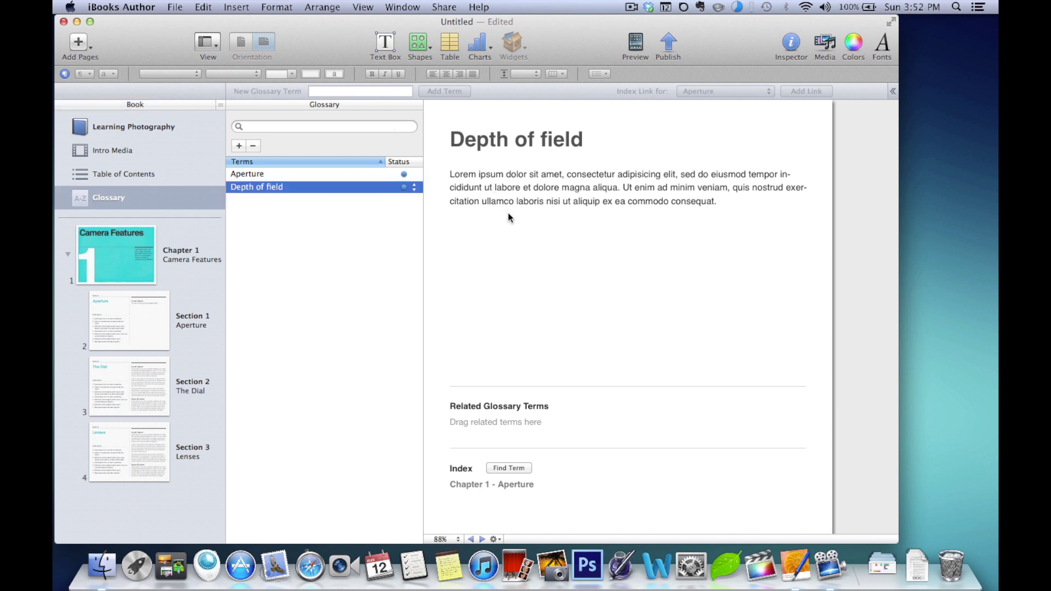
- Drag Depth of field into the Aperture entry's Related Glossary Terms
click(327, 174)
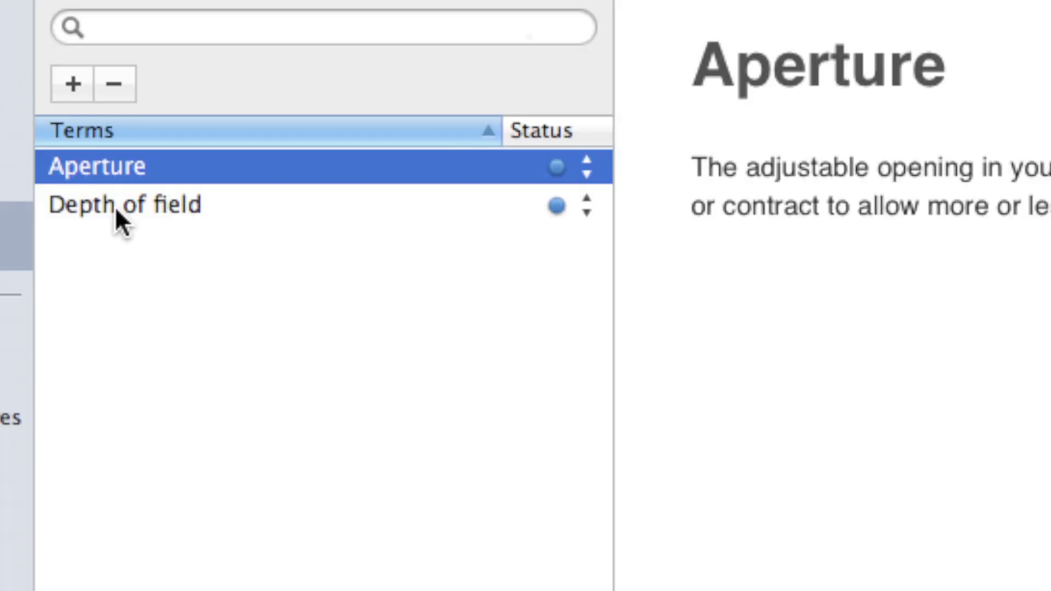
drag(253, 192, 493, 427)
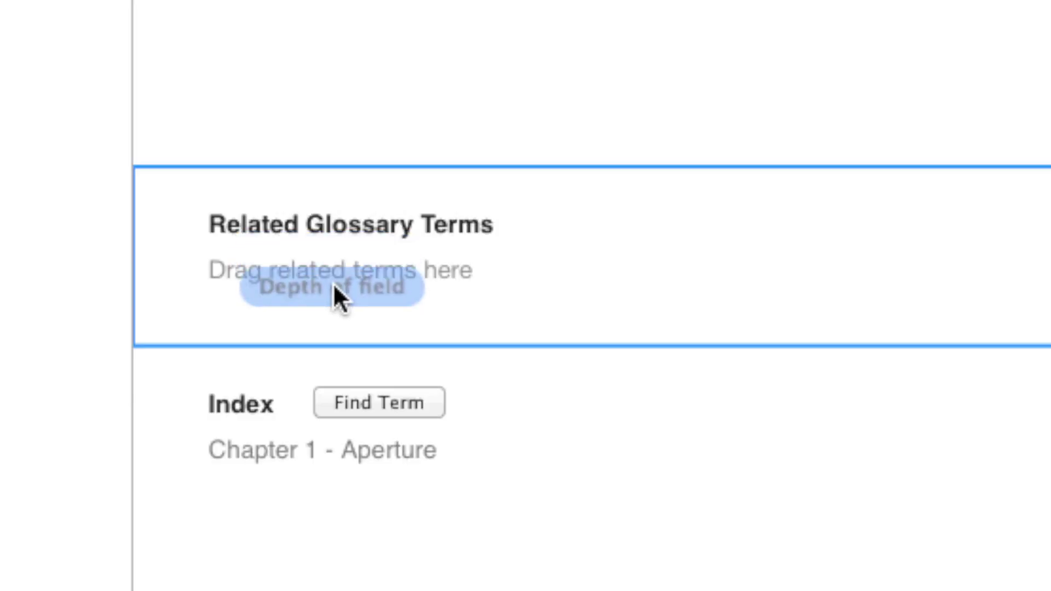
drag(334, 286, 334, 286)
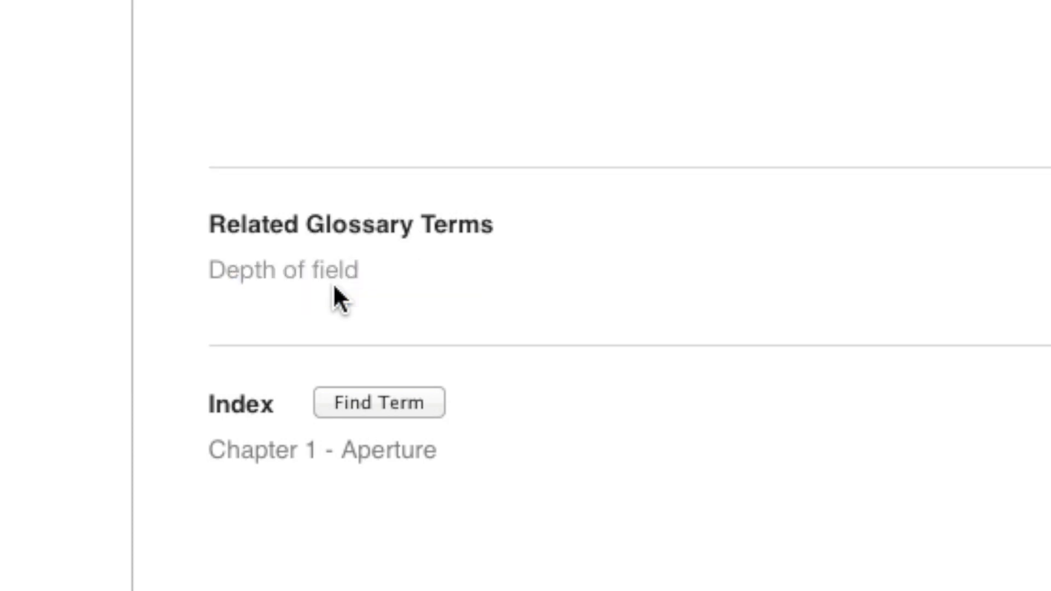